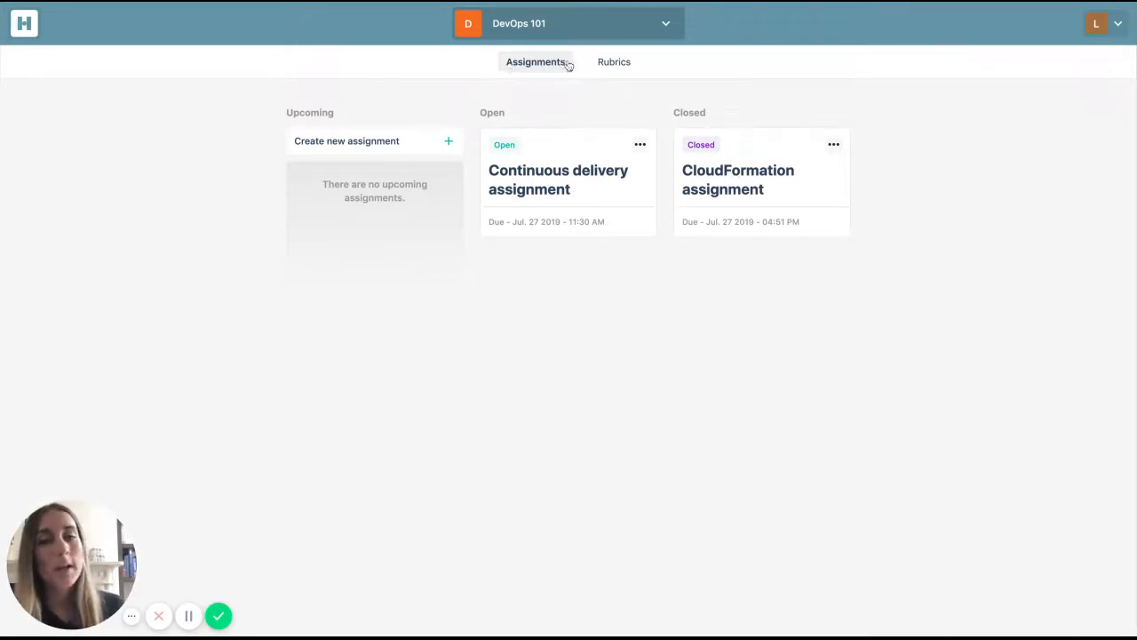
# - Create a new rubric in DevOps 101 with the Fixed scoring type and title it "Test rubric 1"
pyautogui.click(619, 67)
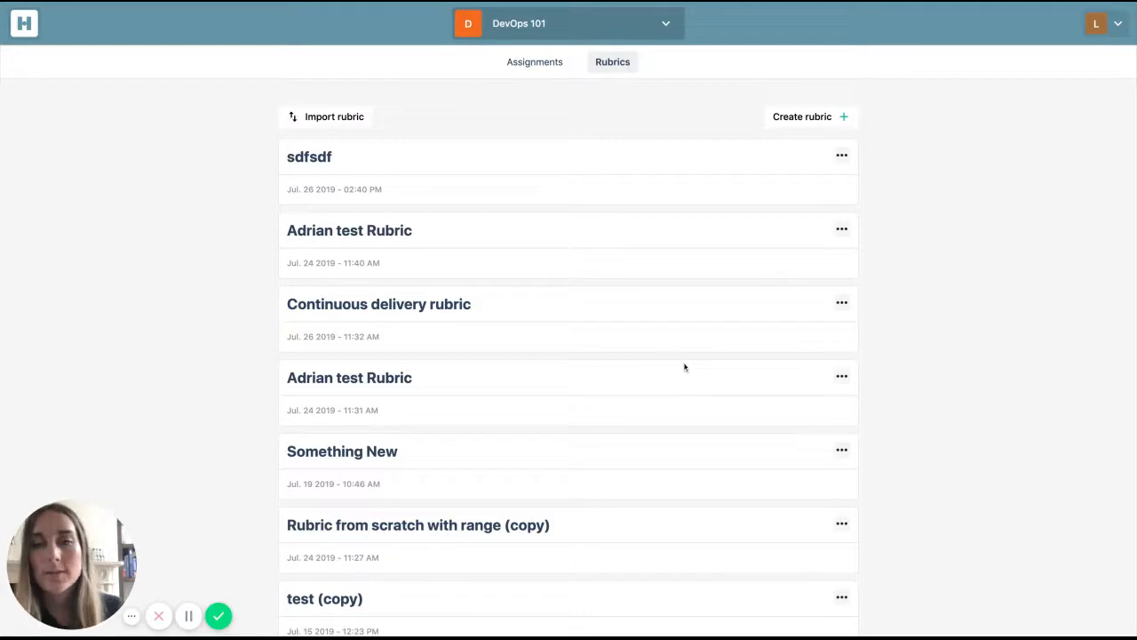
pyautogui.click(841, 120)
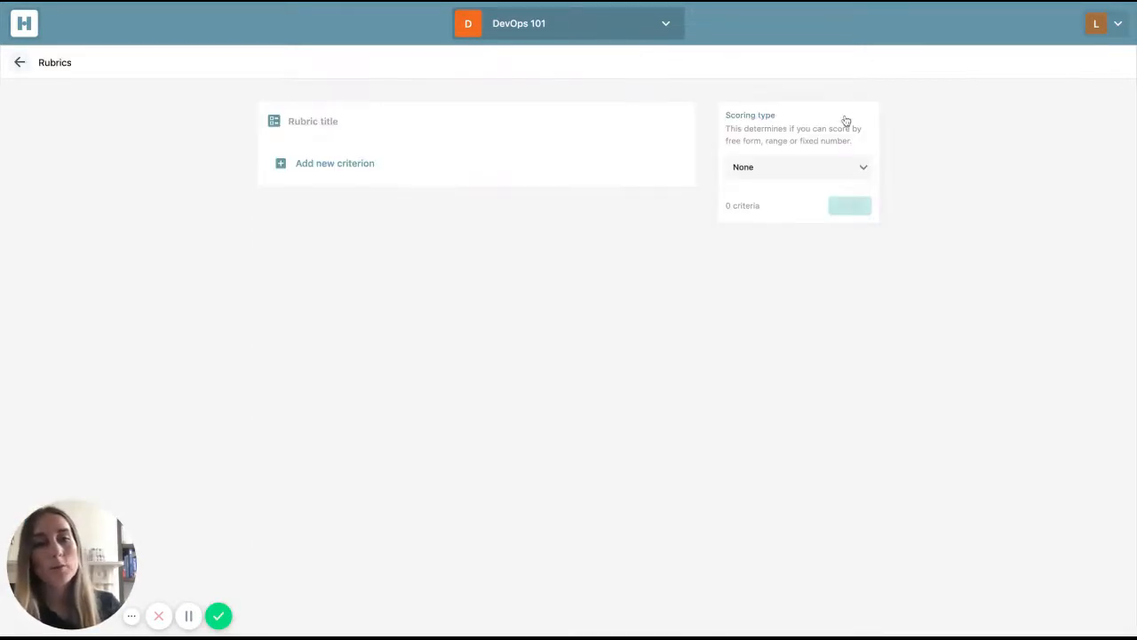
pyautogui.click(833, 174)
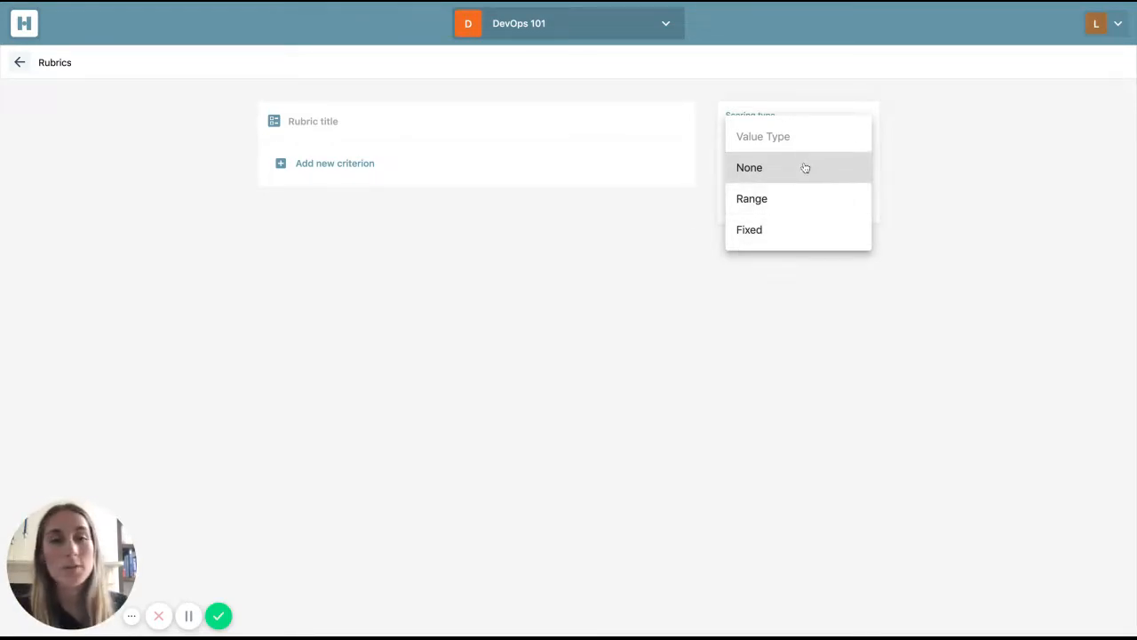
pyautogui.click(796, 234)
pyautogui.click(350, 121)
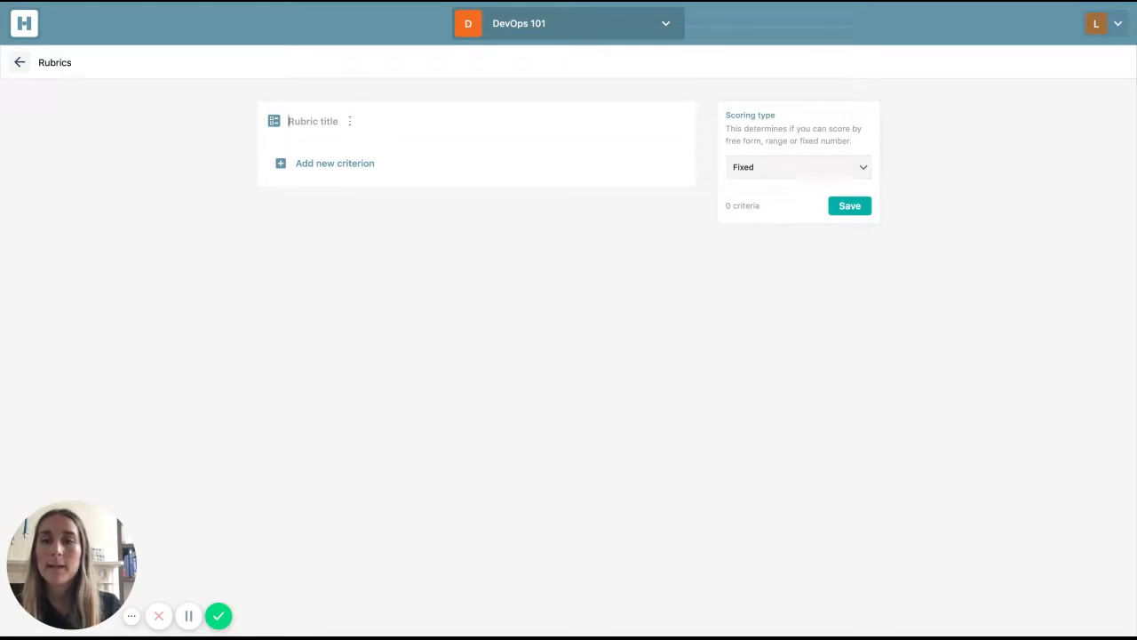
pyautogui.write('T')
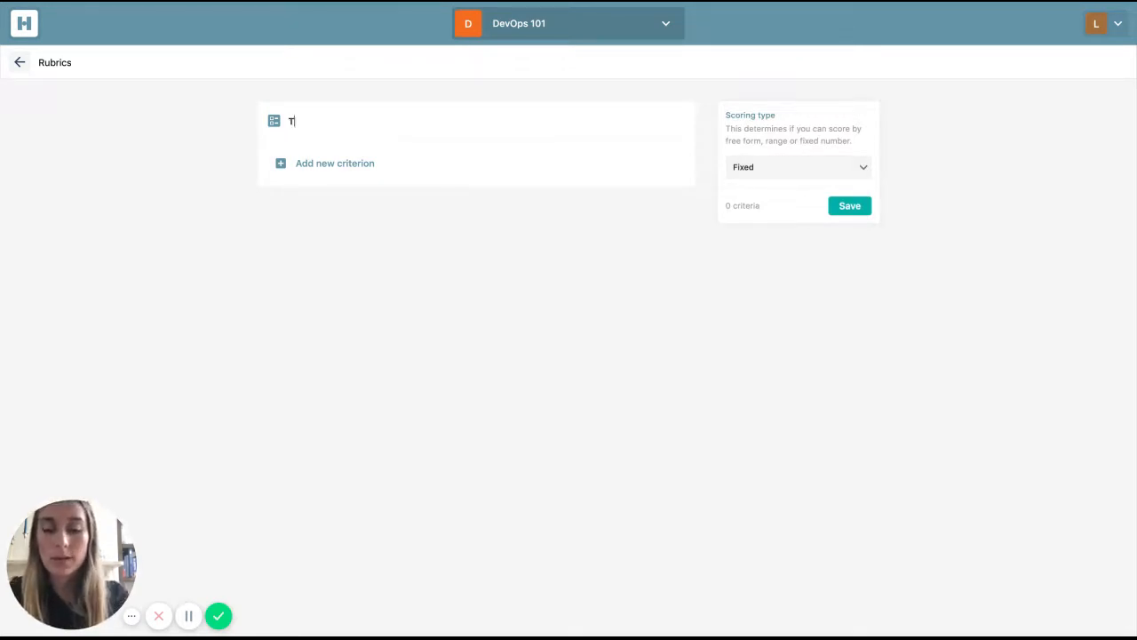
pyautogui.write('est rubric 1')
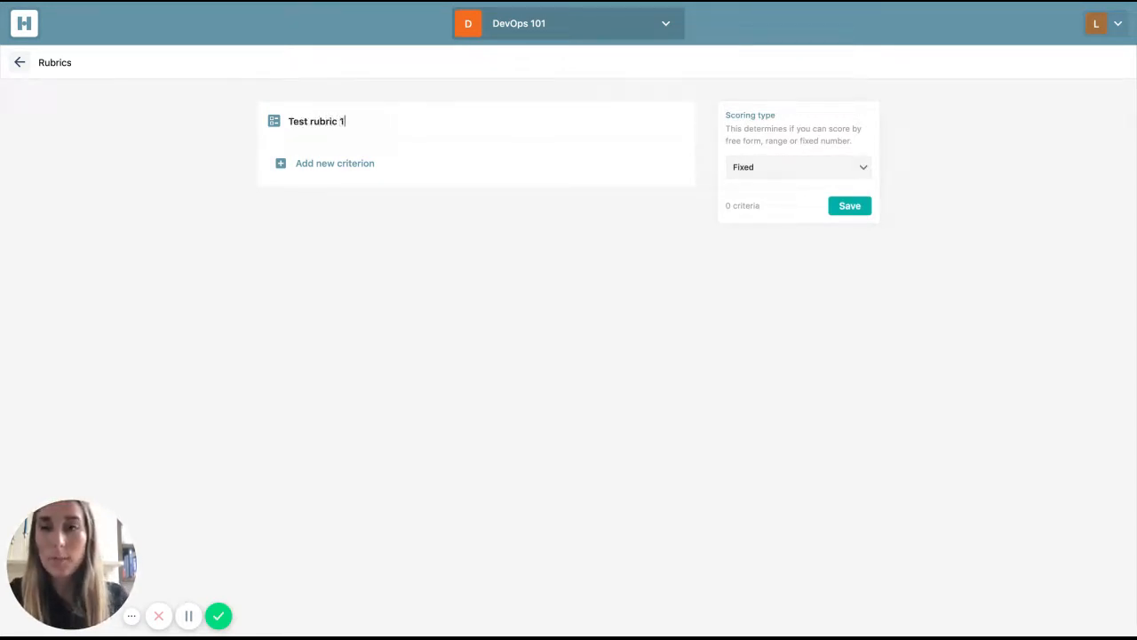
# - Add a criterion titled "Clarity" and give it a first descriptor "low" with a value of 3
pyautogui.click(338, 171)
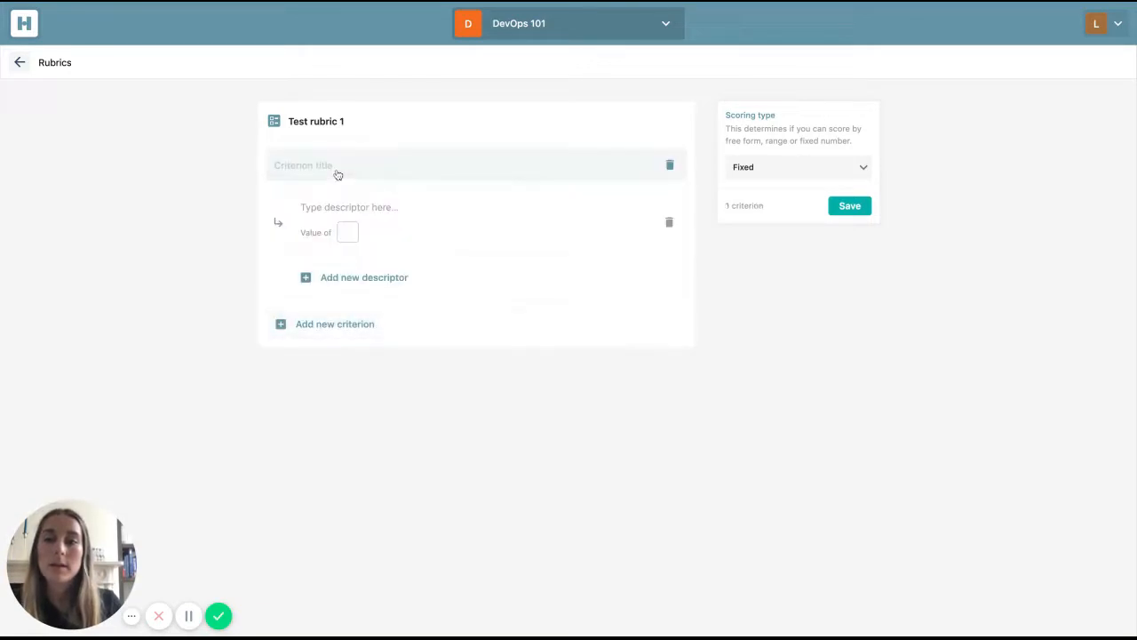
pyautogui.click(338, 174)
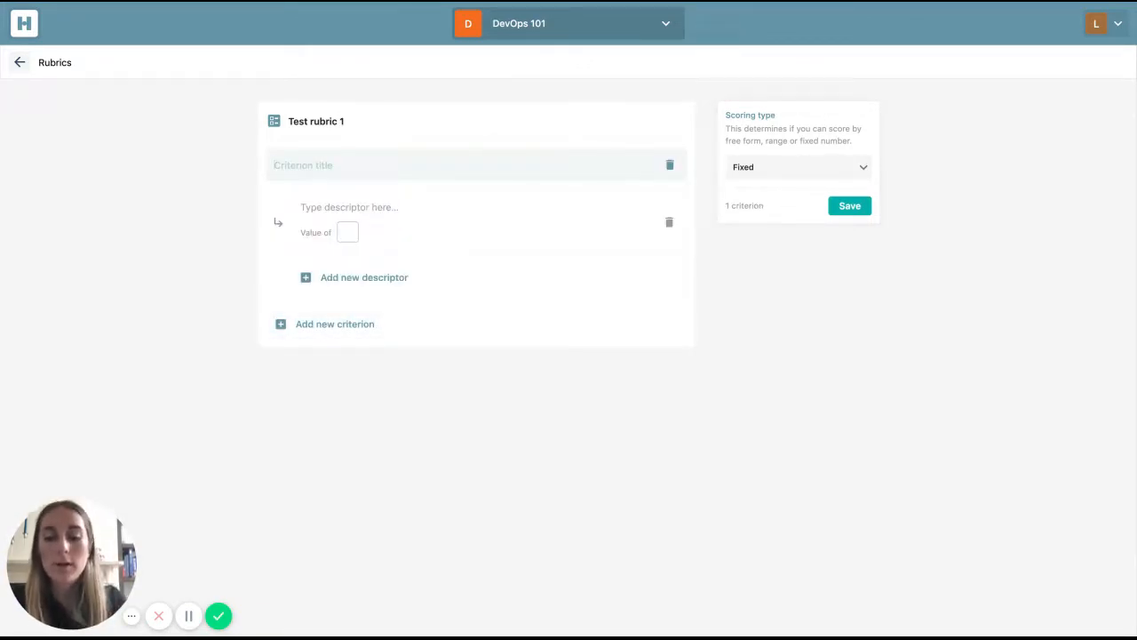
pyautogui.write('Cla')
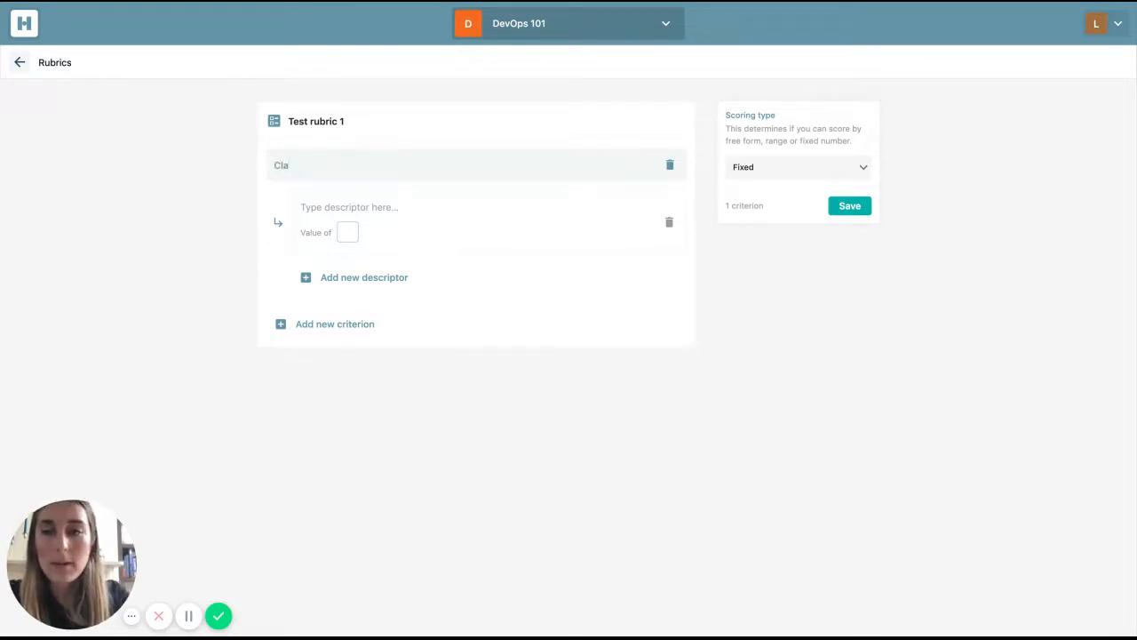
pyautogui.write('rity')
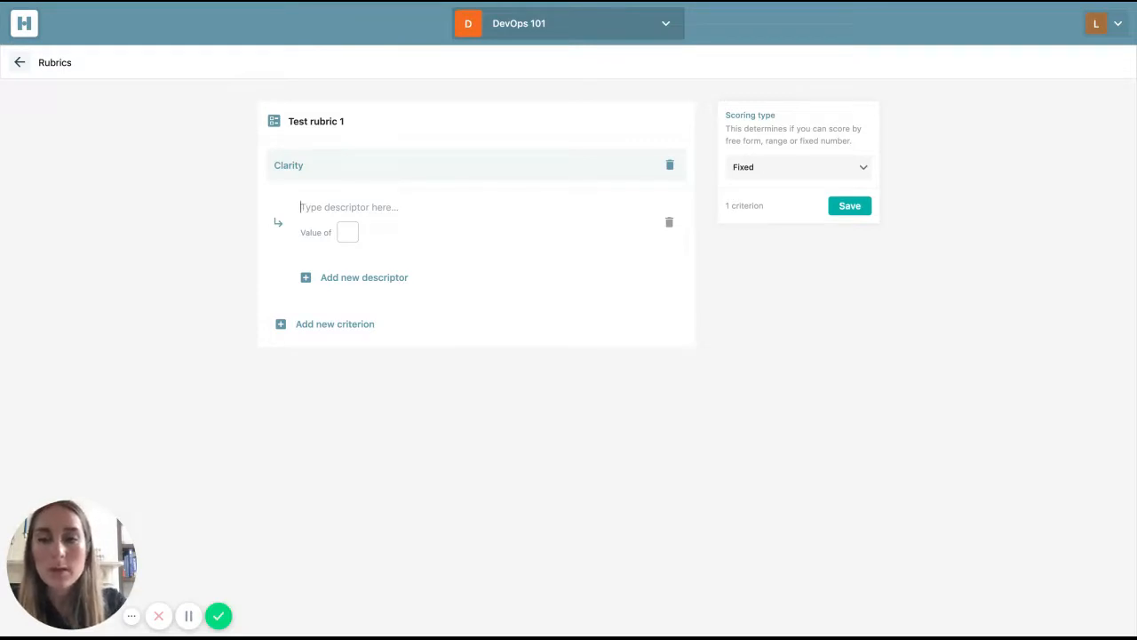
pyautogui.write('low')
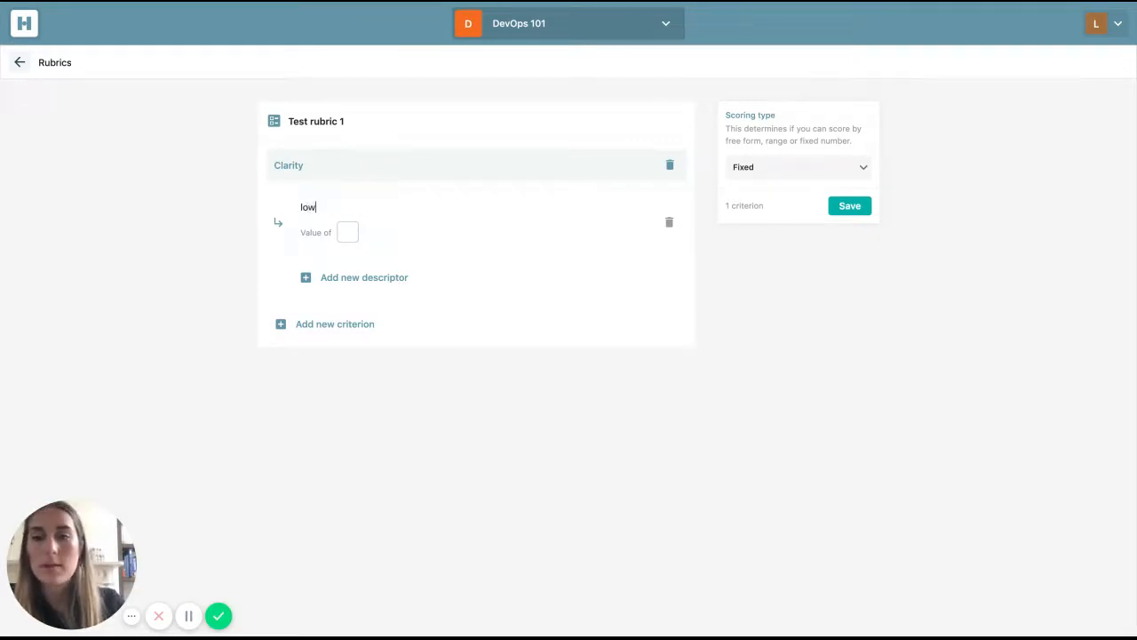
pyautogui.click(349, 232)
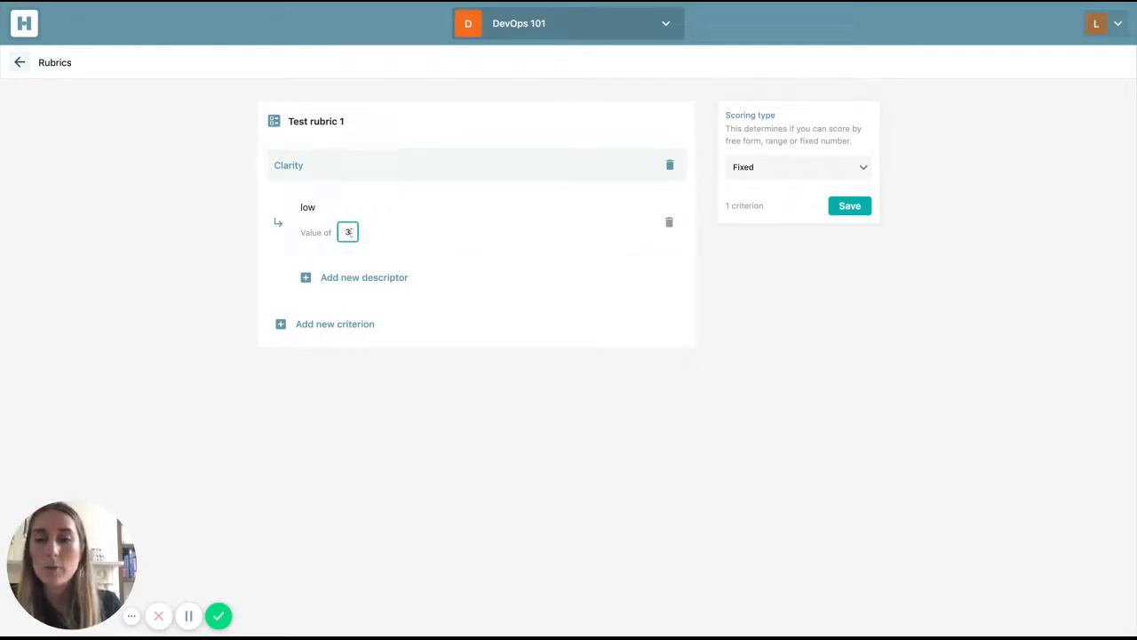
# - Add two more descriptors to the Clarity criterion: "Medium" with a value of 6 and "High" with a value of 9
pyautogui.click(384, 278)
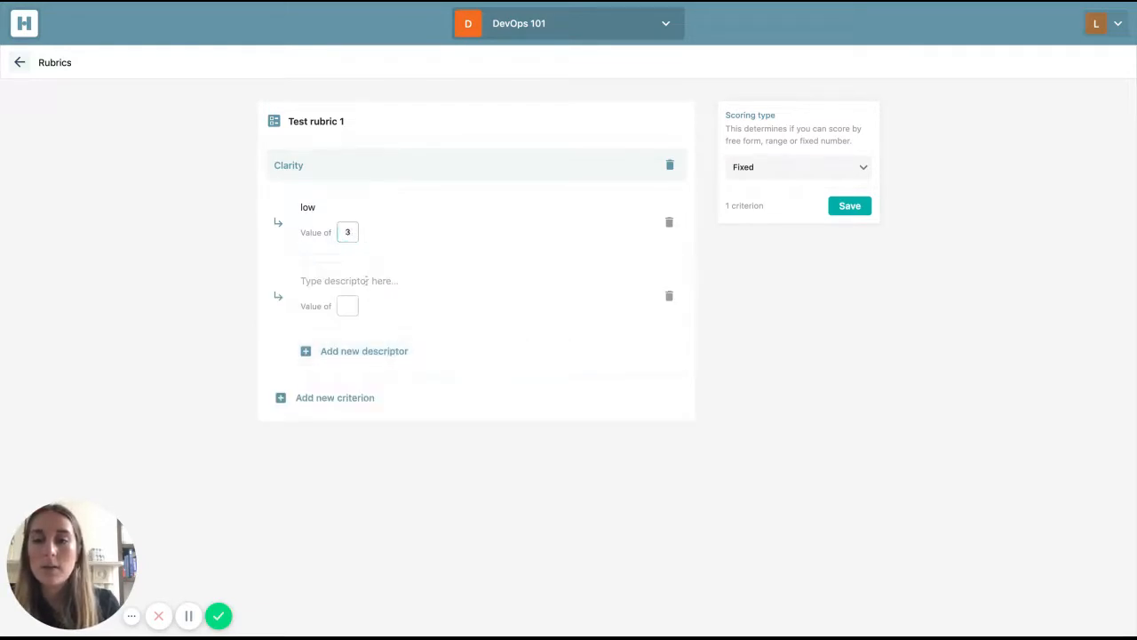
pyautogui.write('Medium')
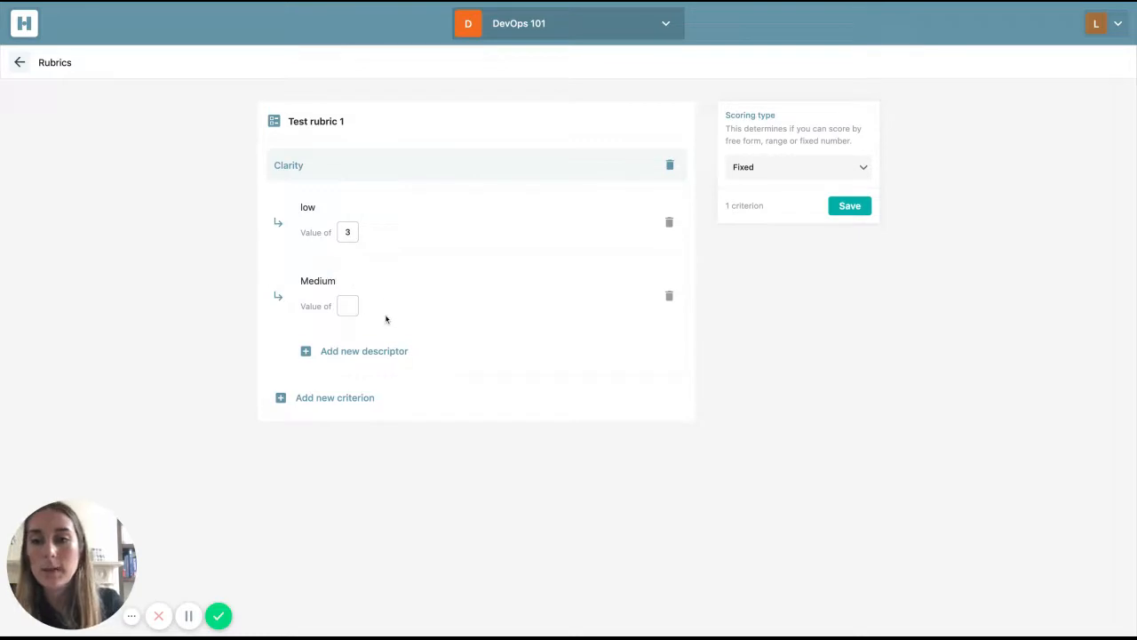
pyautogui.click(348, 306)
pyautogui.write('6')
pyautogui.click(373, 351)
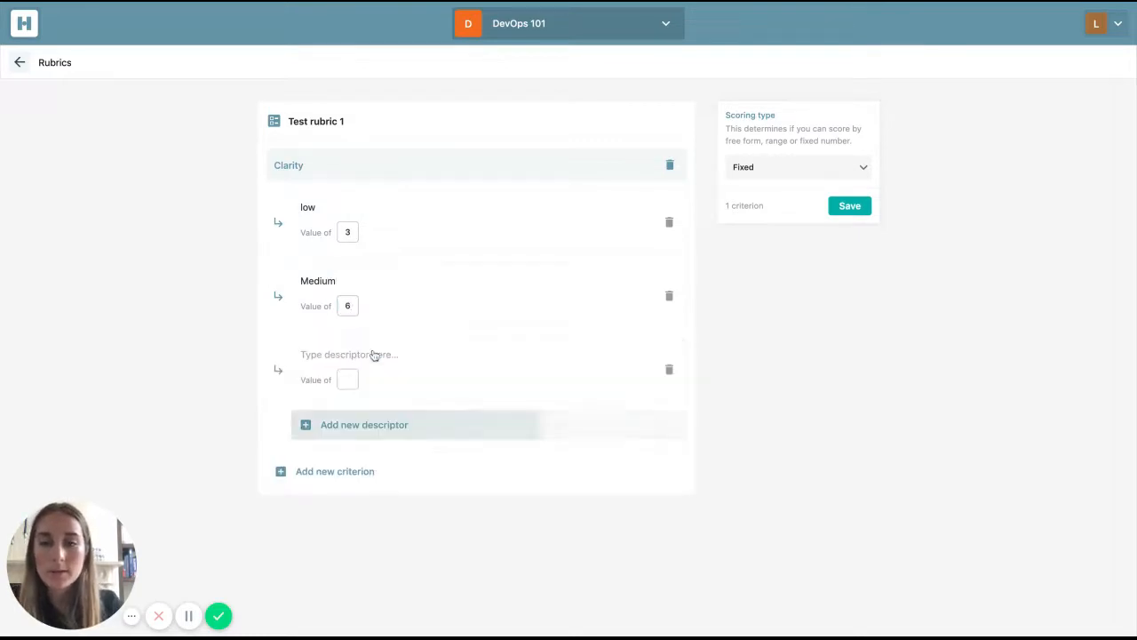
pyautogui.write('High')
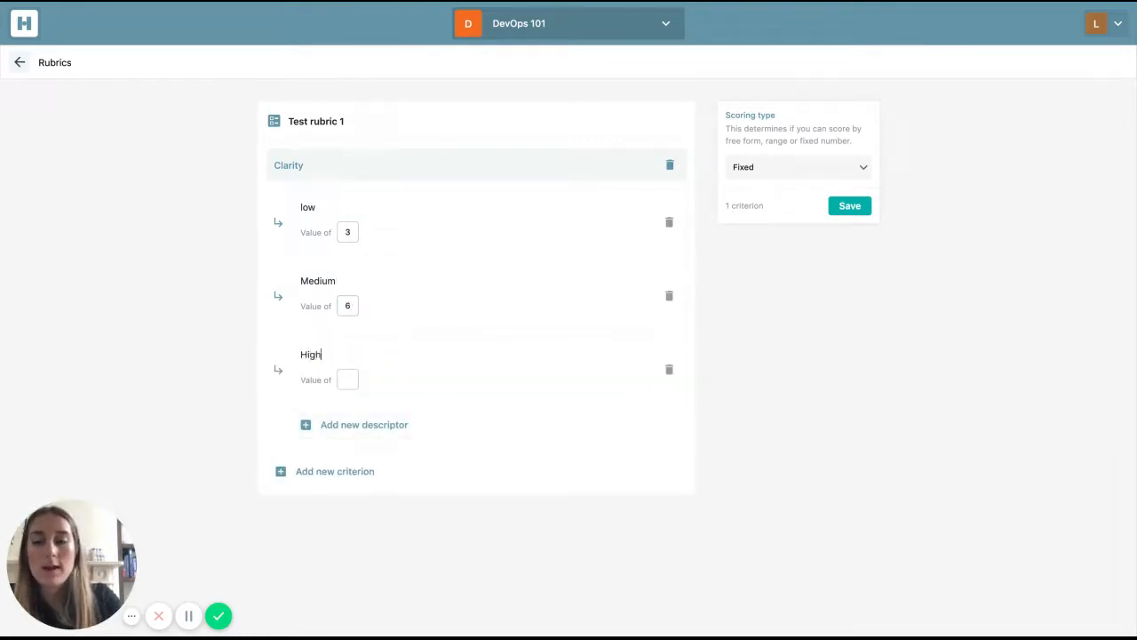
pyautogui.click(349, 380)
pyautogui.write('9')
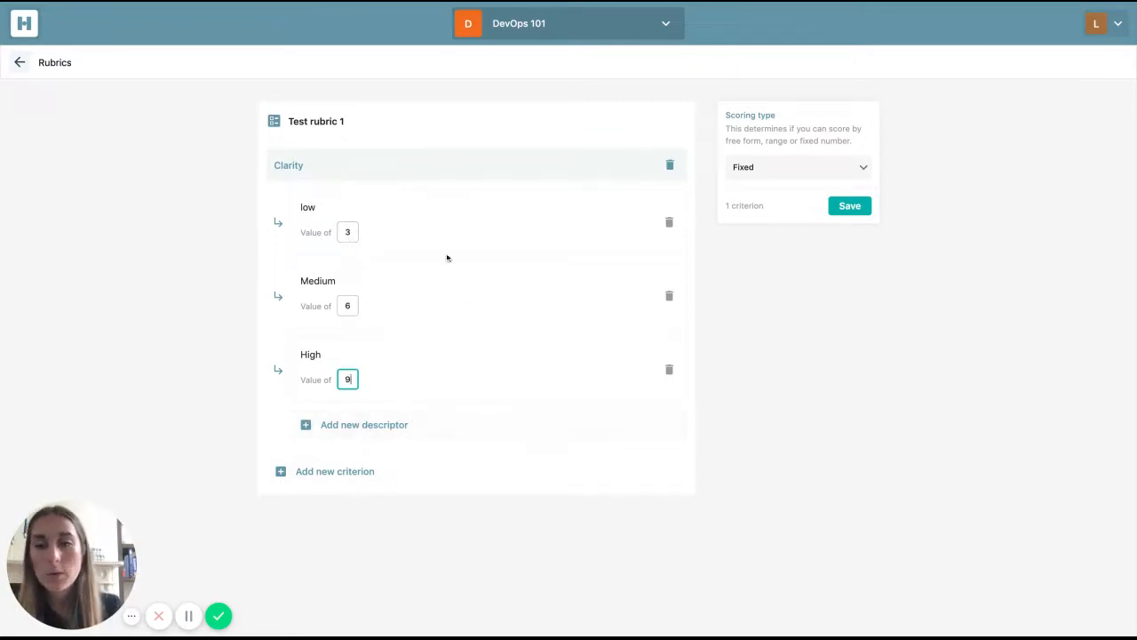
# - Add a second criterion to the rubric and title it "Organisation"
pyautogui.click(371, 485)
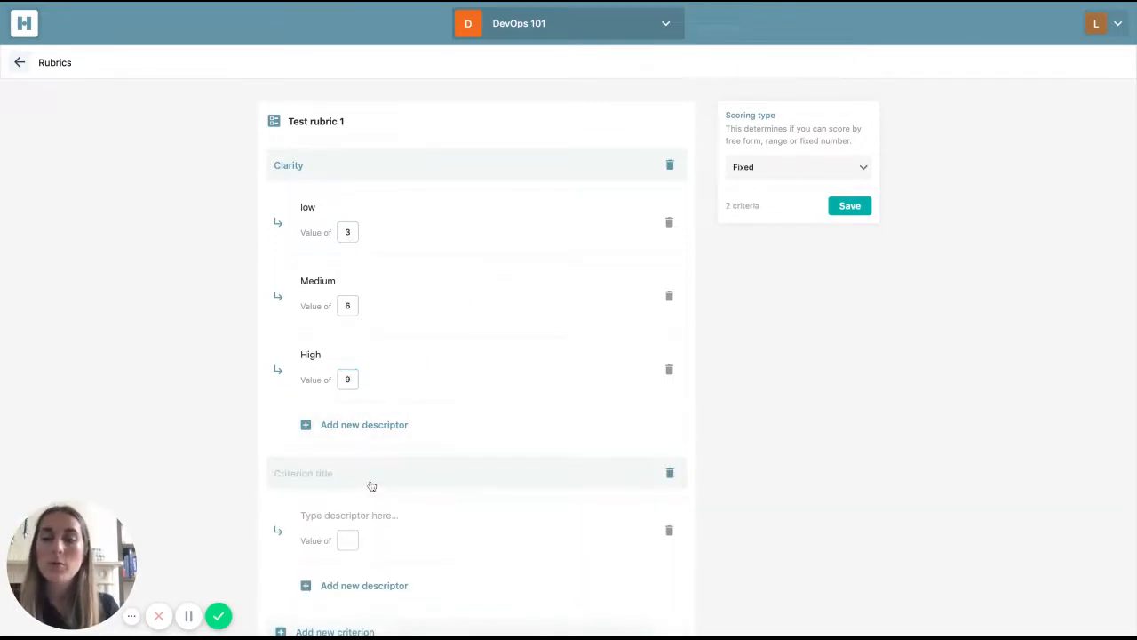
pyautogui.write('OrgaNISA')
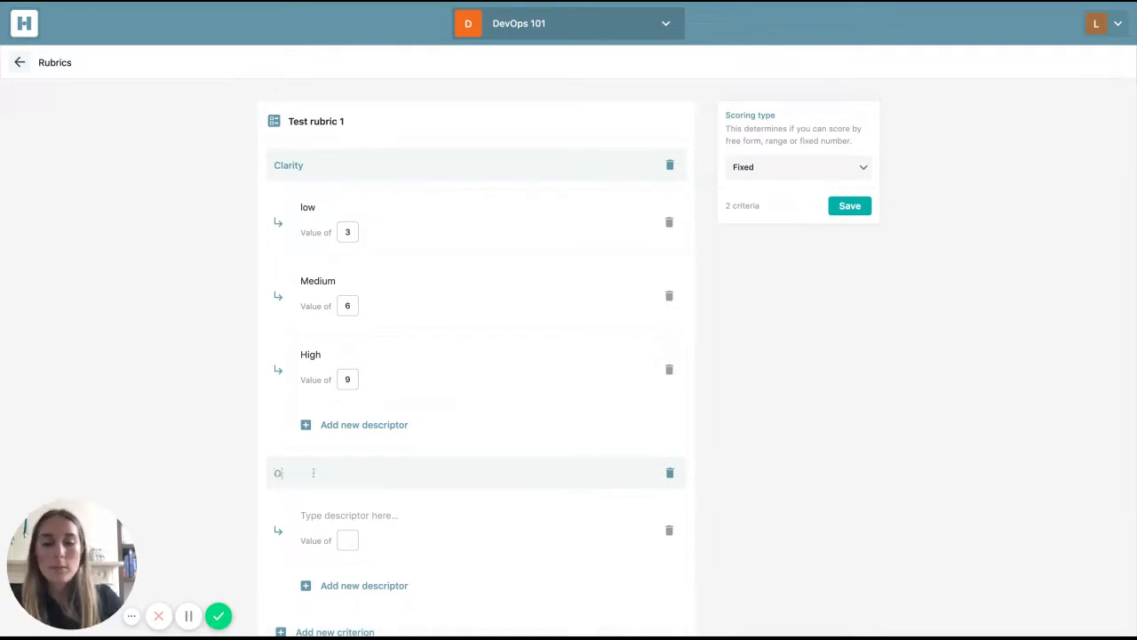
pyautogui.press('BackSpace')
pyautogui.press('BackSpace')
pyautogui.press('BackSpace')
pyautogui.press('BackSpace')
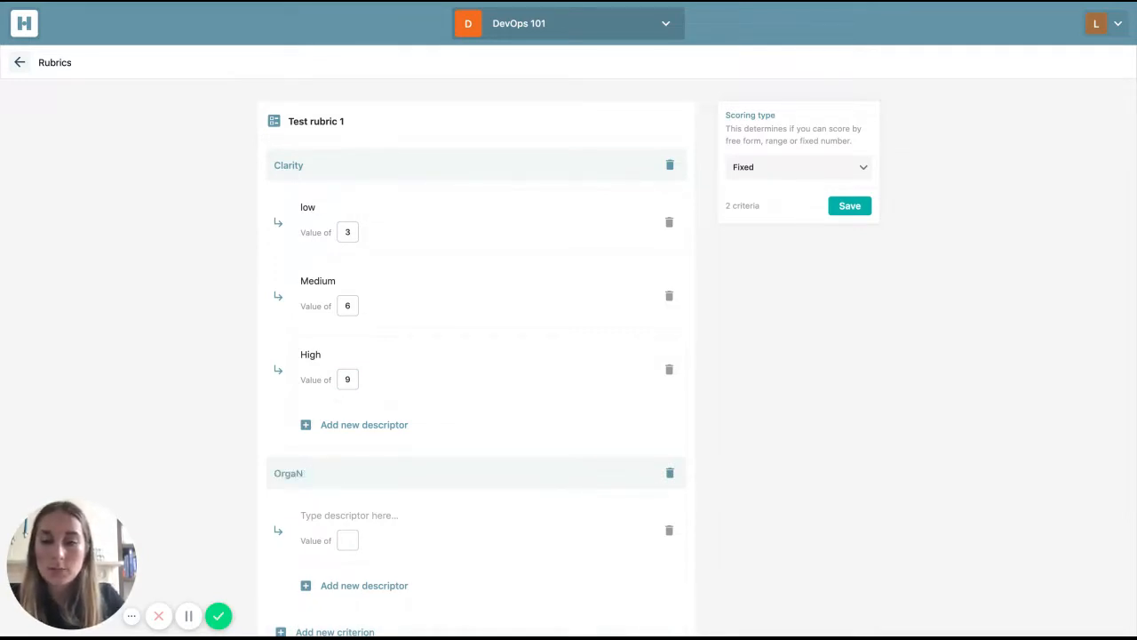
pyautogui.write('nisation')
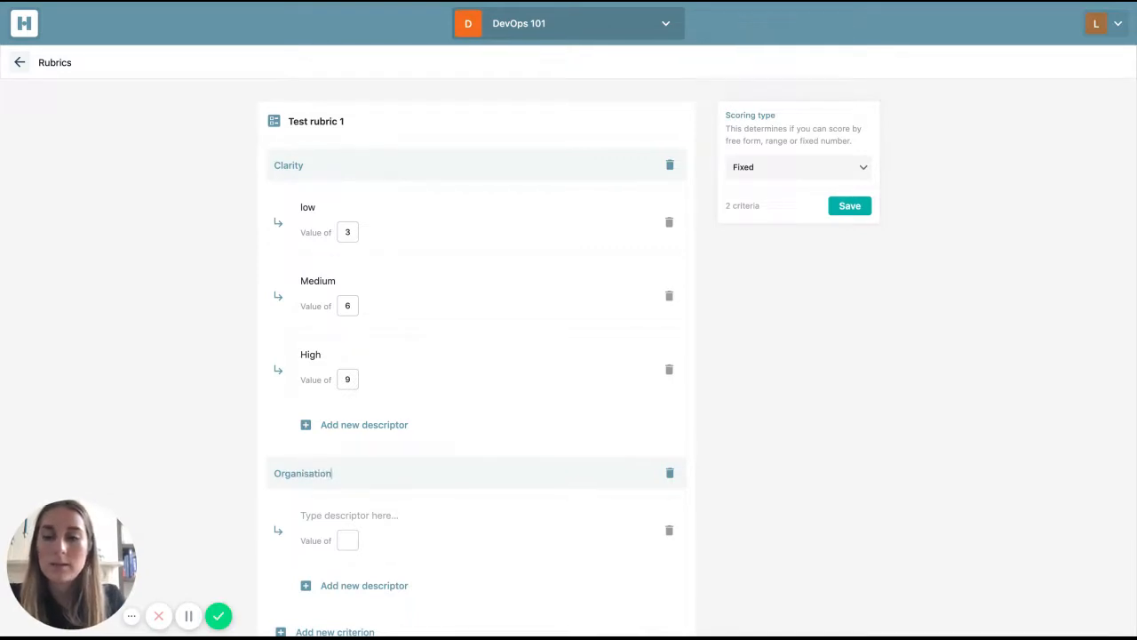
# - Fill in the first Organisation descriptor as "Poorly organised" with a value of 3
pyautogui.scroll(-1, 335, 498)
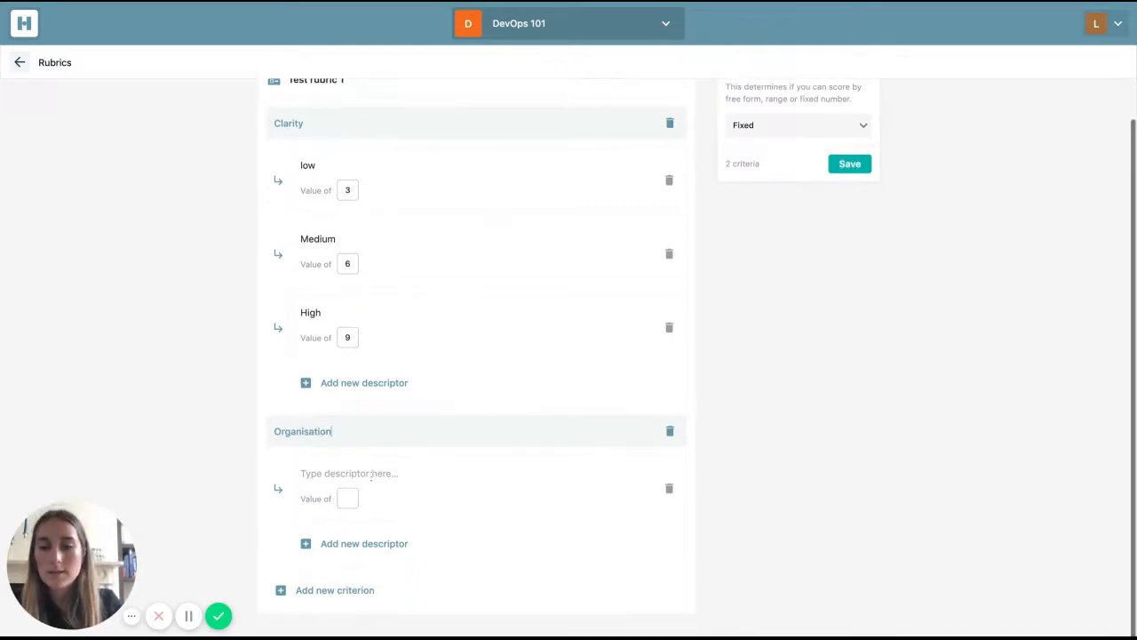
pyautogui.write('Poorl')
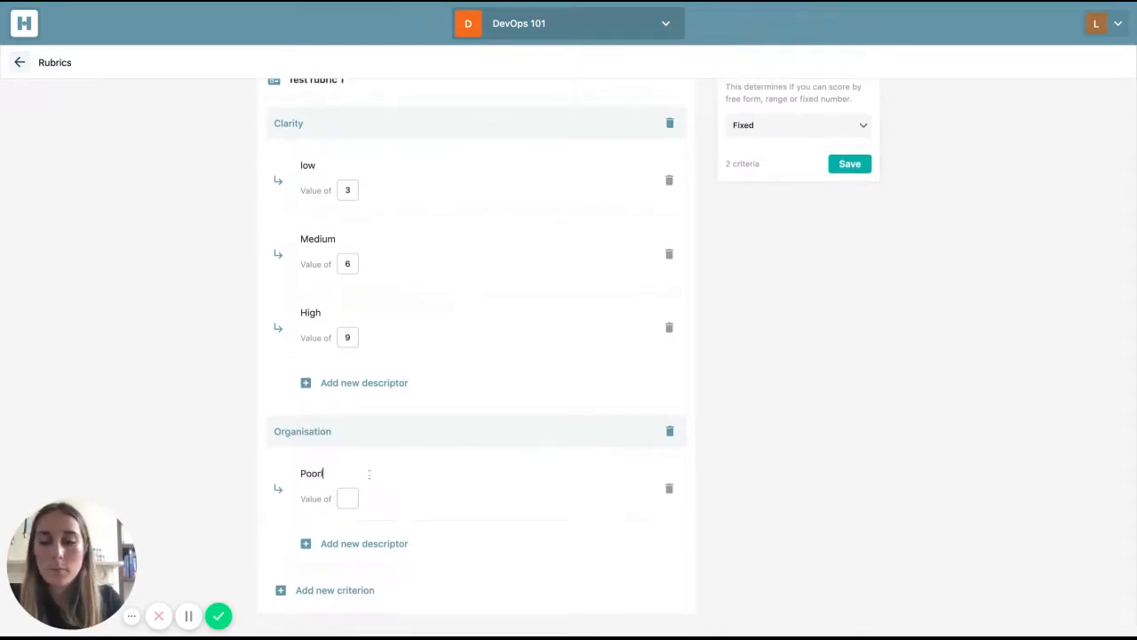
pyautogui.write('y organised')
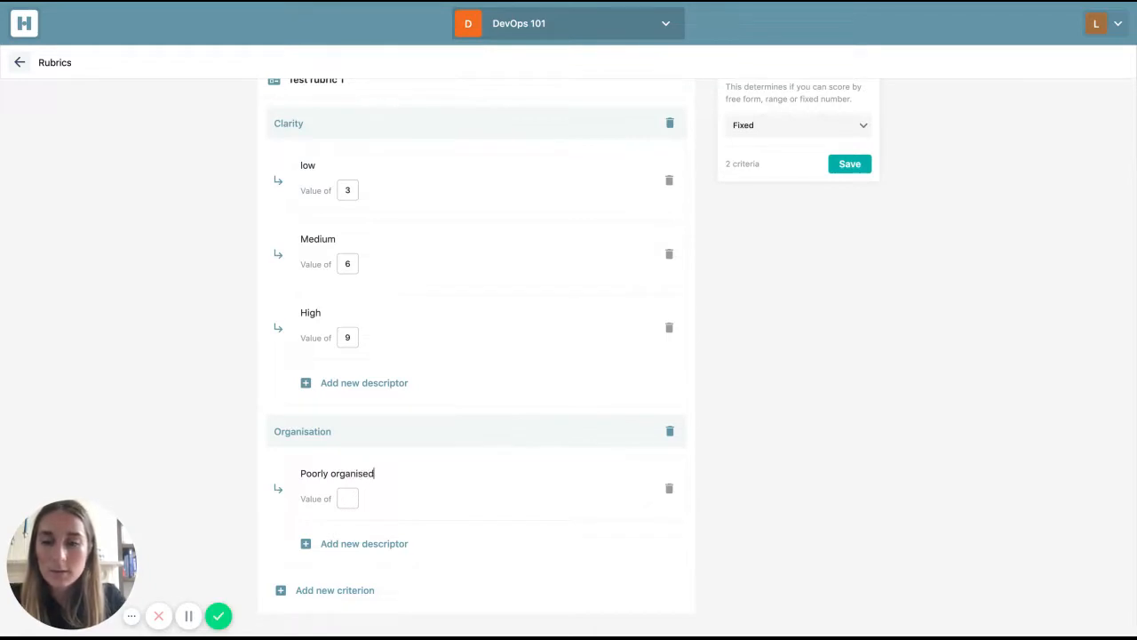
pyautogui.click(349, 499)
pyautogui.write('3')
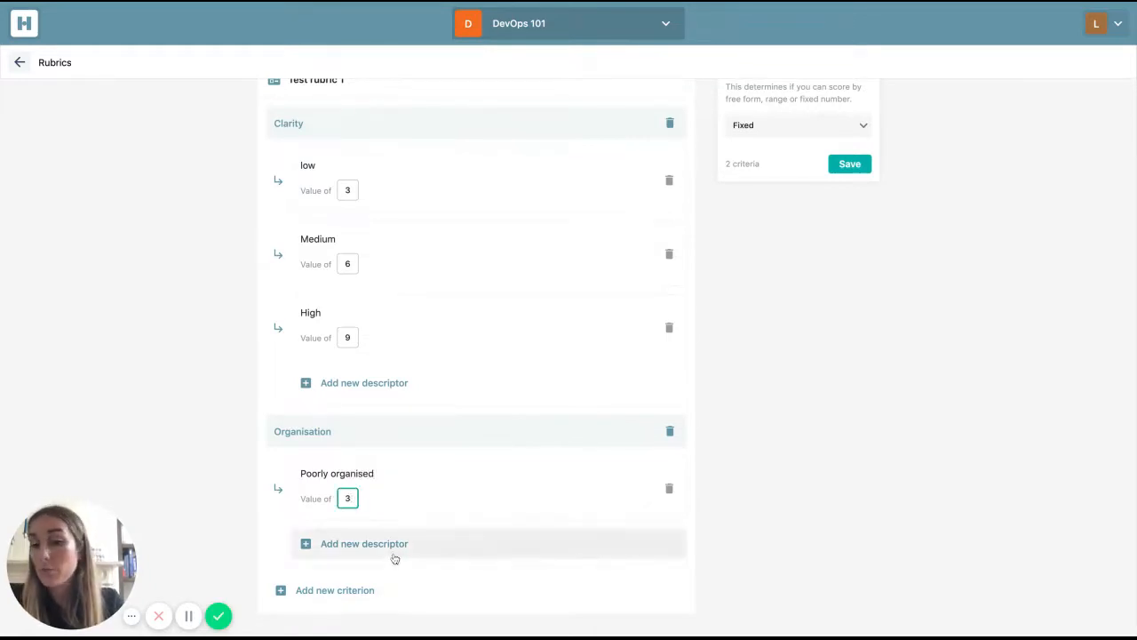
# - Add the descriptor "Well organised" with a value of 6 to the Organisation criterion
pyautogui.click(393, 556)
pyautogui.write('Well organised')
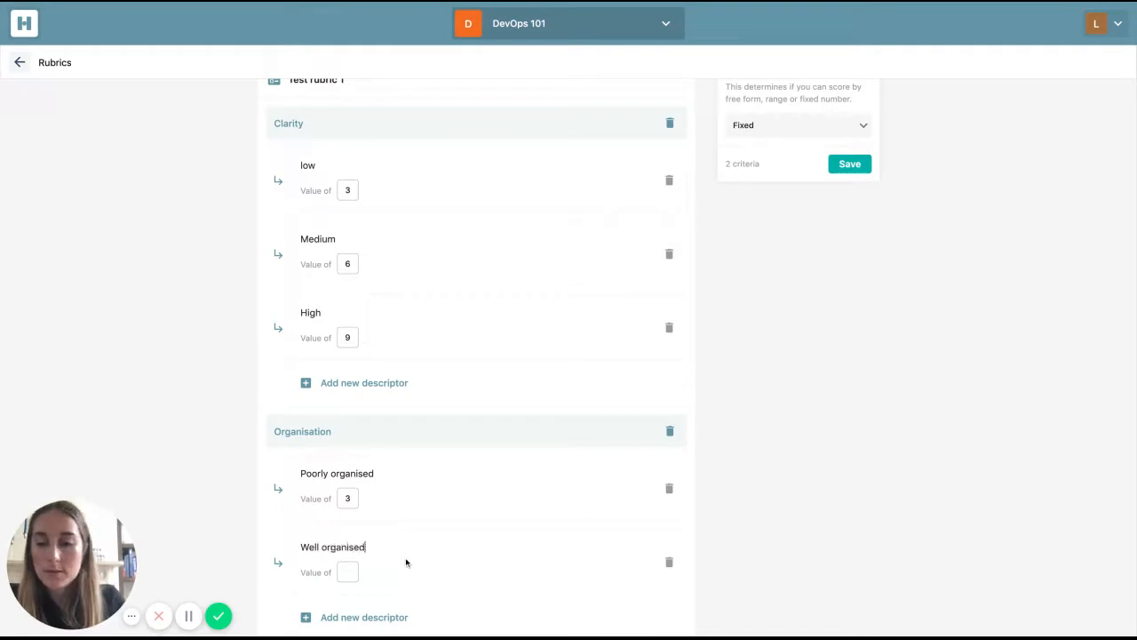
pyautogui.scroll(-1, 406, 562)
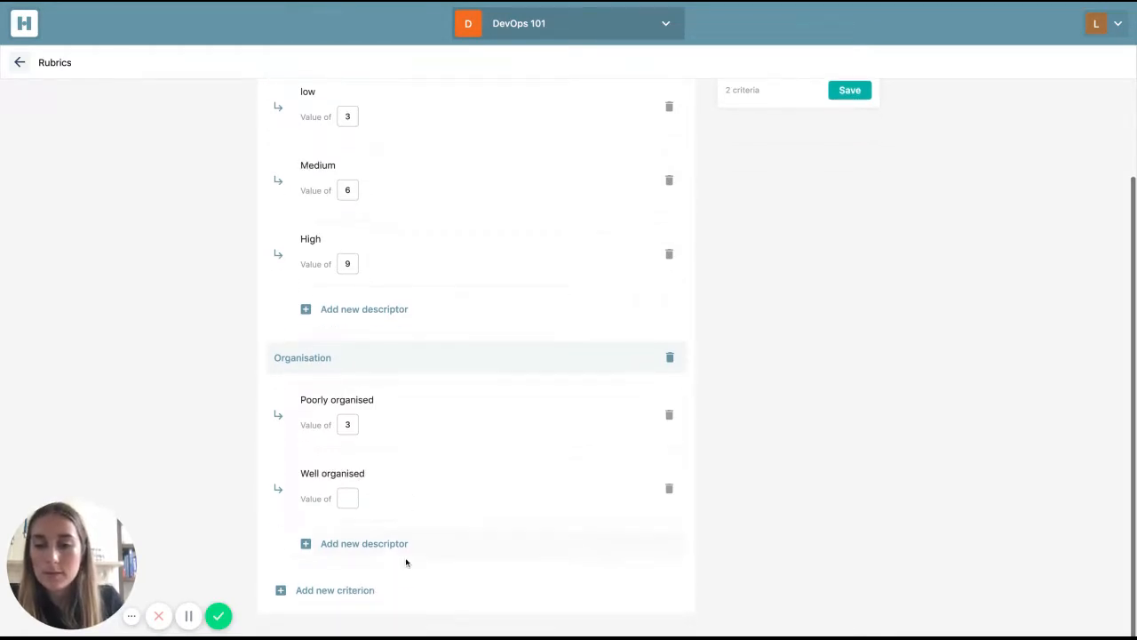
pyautogui.click(348, 498)
pyautogui.write('6')
# - Add a third descriptor "Excellently organised" with a value of 9 to the Organisation criterion
pyautogui.click(362, 544)
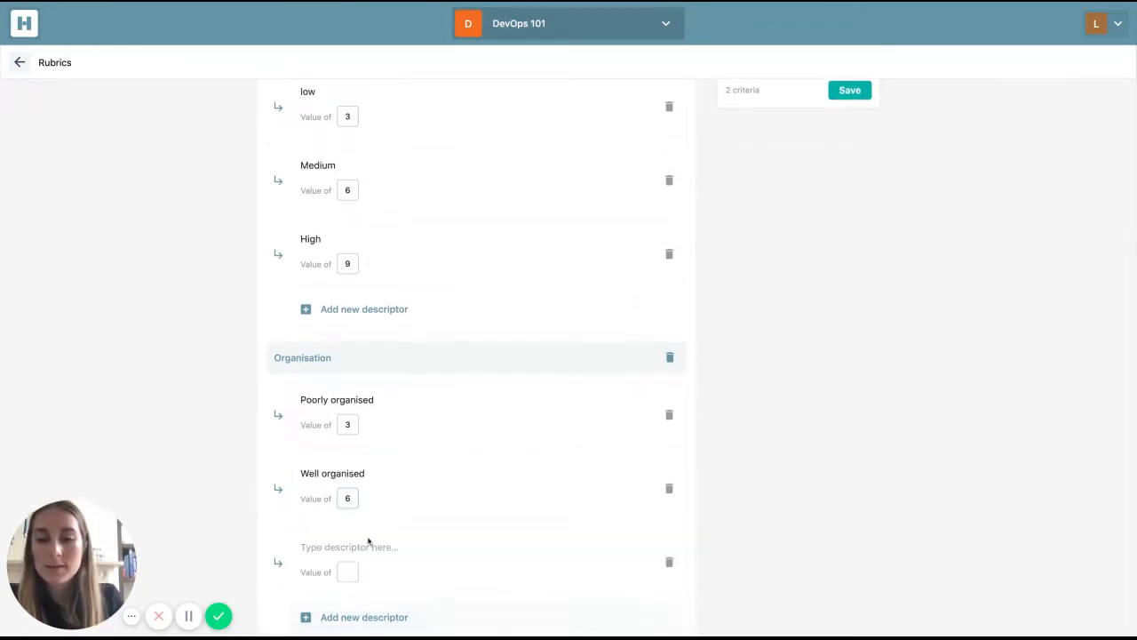
pyautogui.write('Ecxelle')
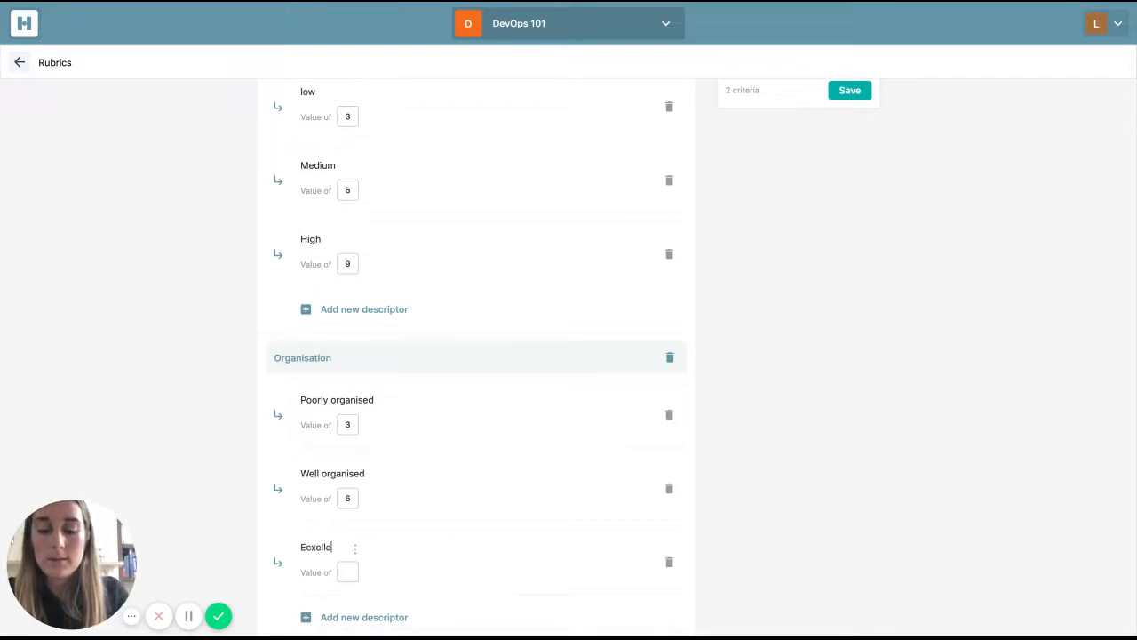
pyautogui.write('ntly organised')
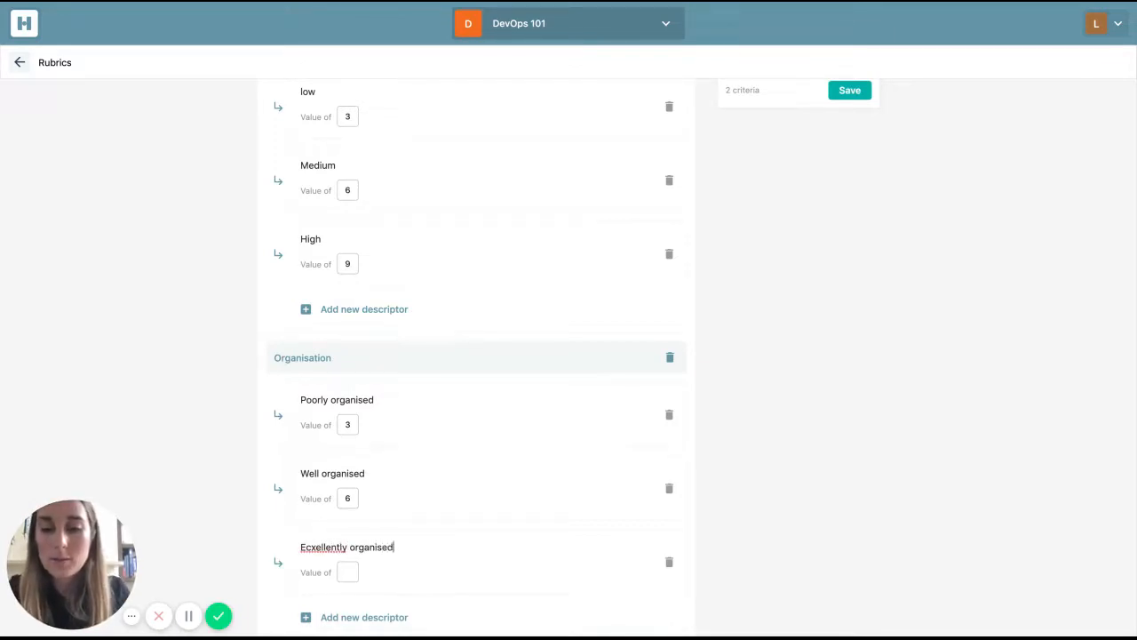
pyautogui.press('Tab')
pyautogui.write('9')
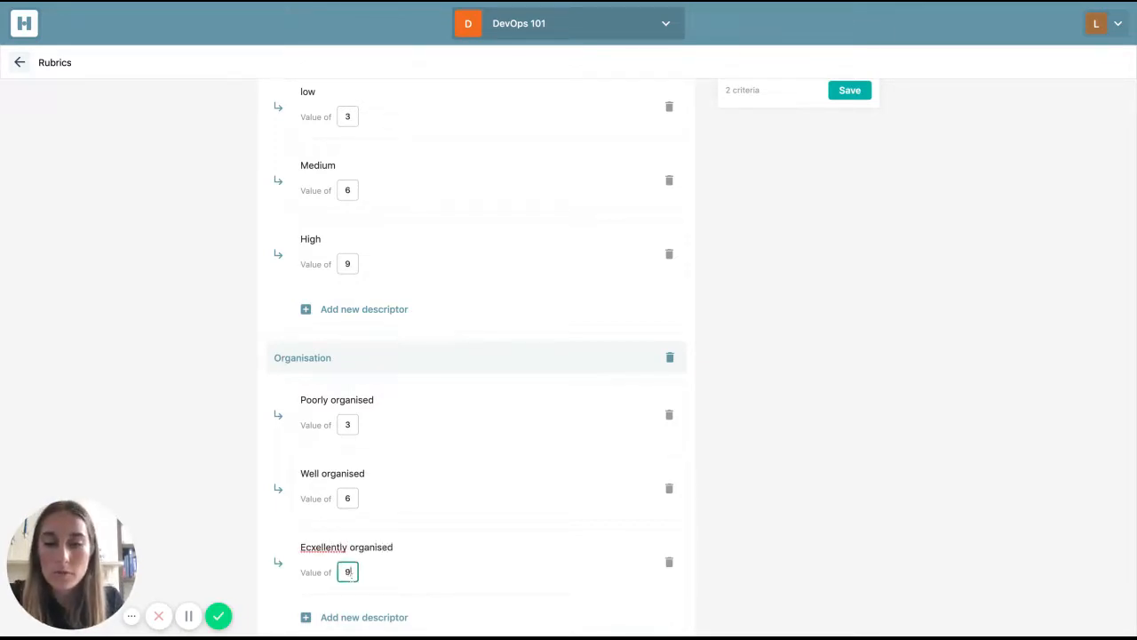
pyautogui.doubleClick(323, 548)
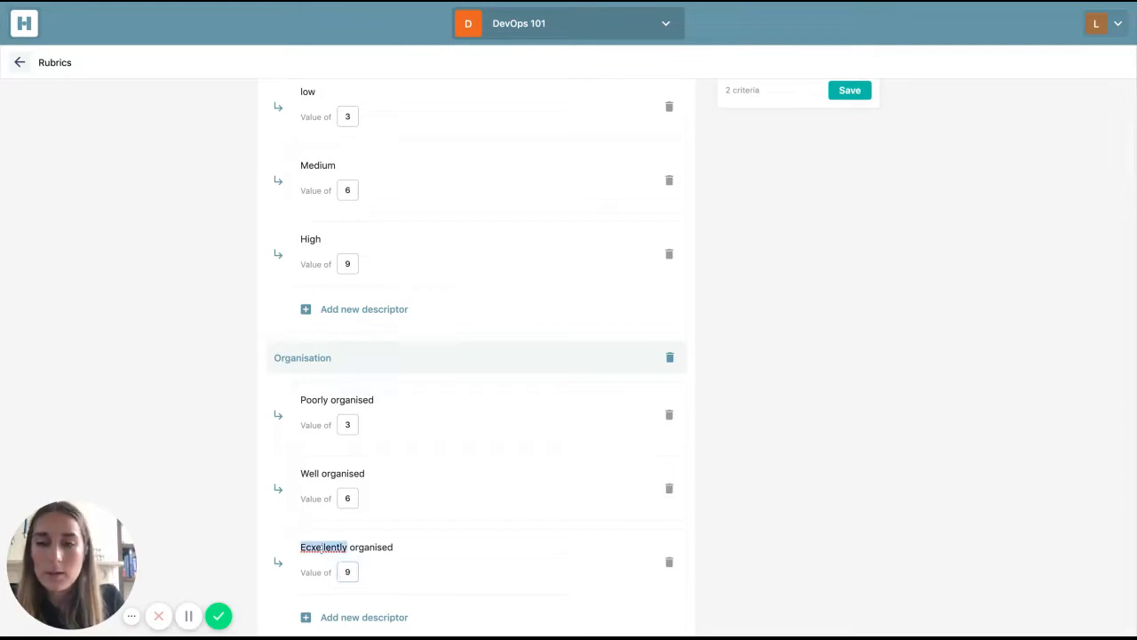
pyautogui.write('Excellently')
# - Change the scoring type of Test rubric 1 to Range
pyautogui.scroll(-2, 493, 484)
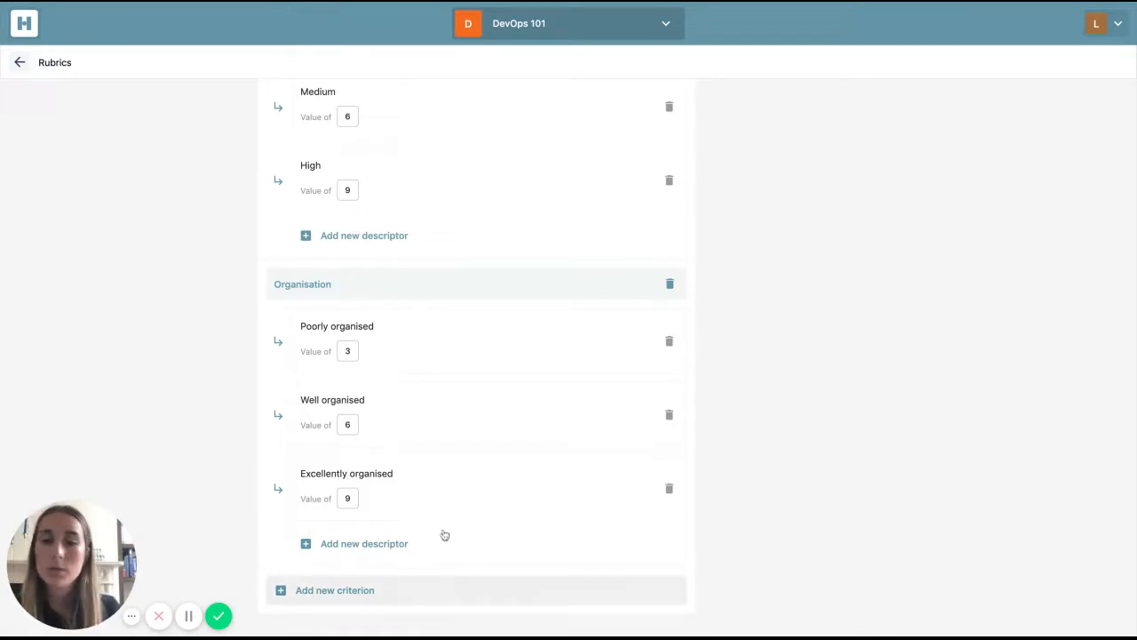
pyautogui.scroll(5, 460, 483)
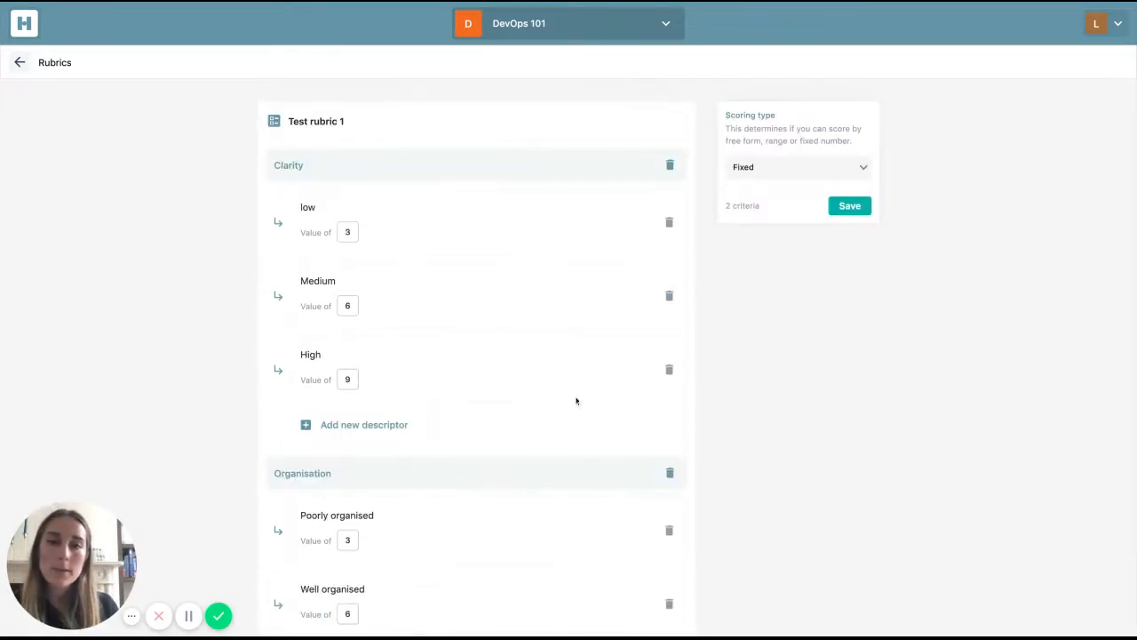
pyautogui.click(811, 175)
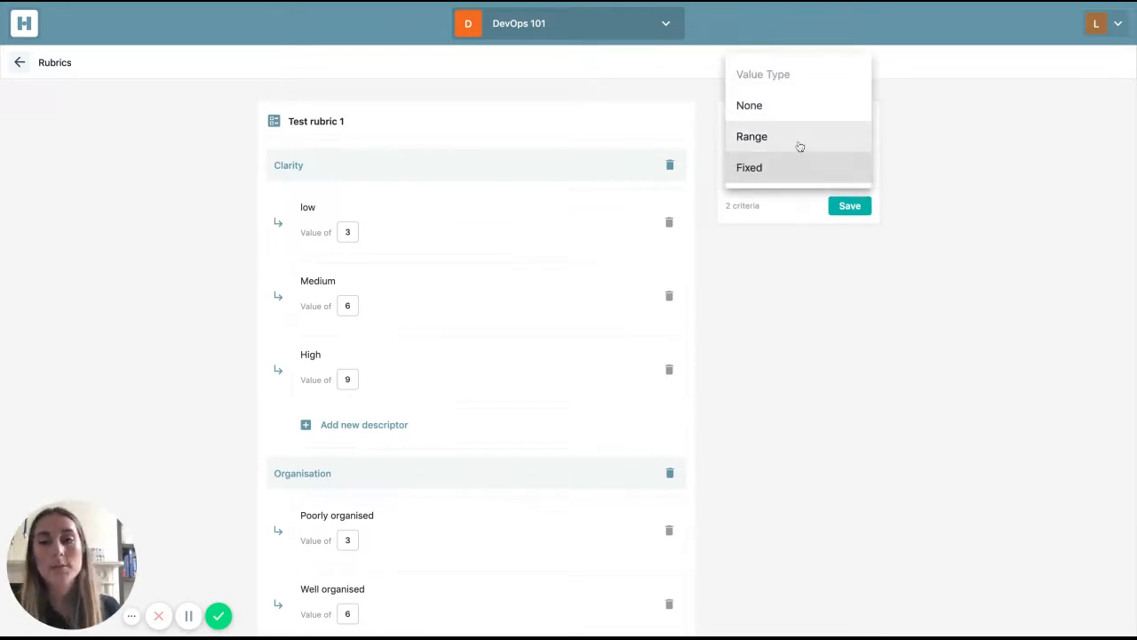
pyautogui.click(799, 146)
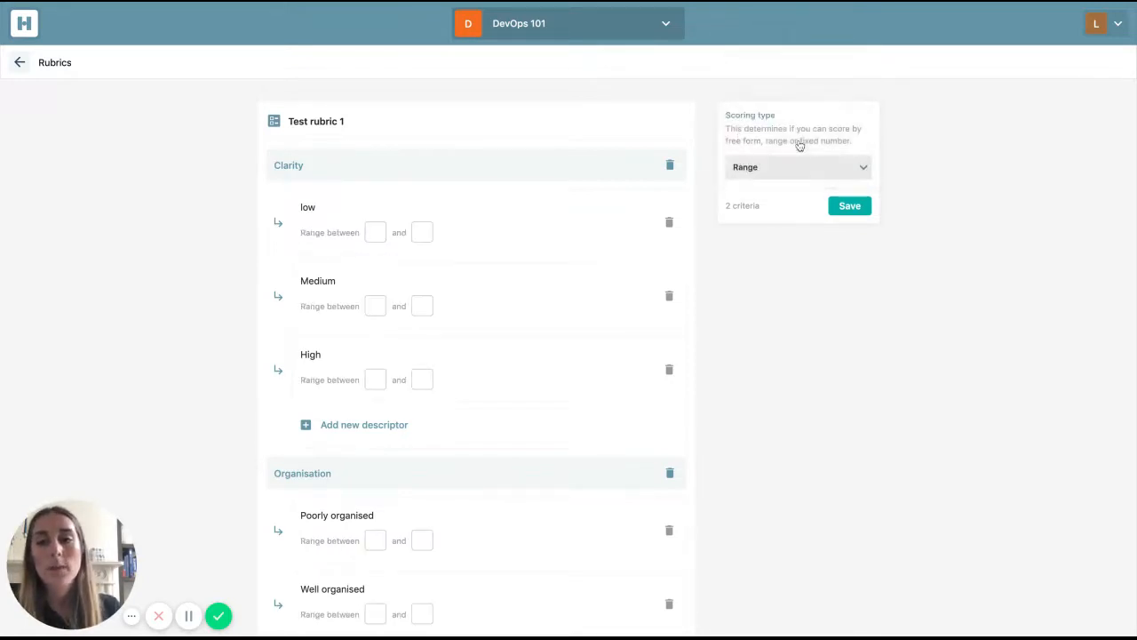
# - Set the Clarity descriptor ranges to 1–3 for low, 4–6 for Medium and 7–10 for High
pyautogui.click(370, 237)
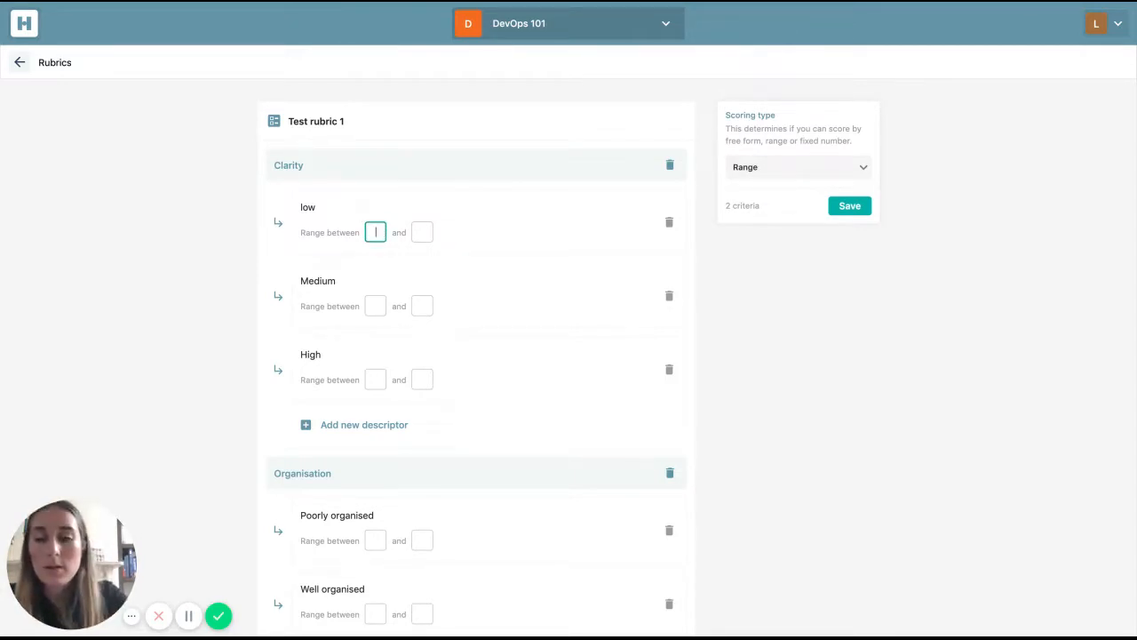
pyautogui.write('13')
pyautogui.press('Tab')
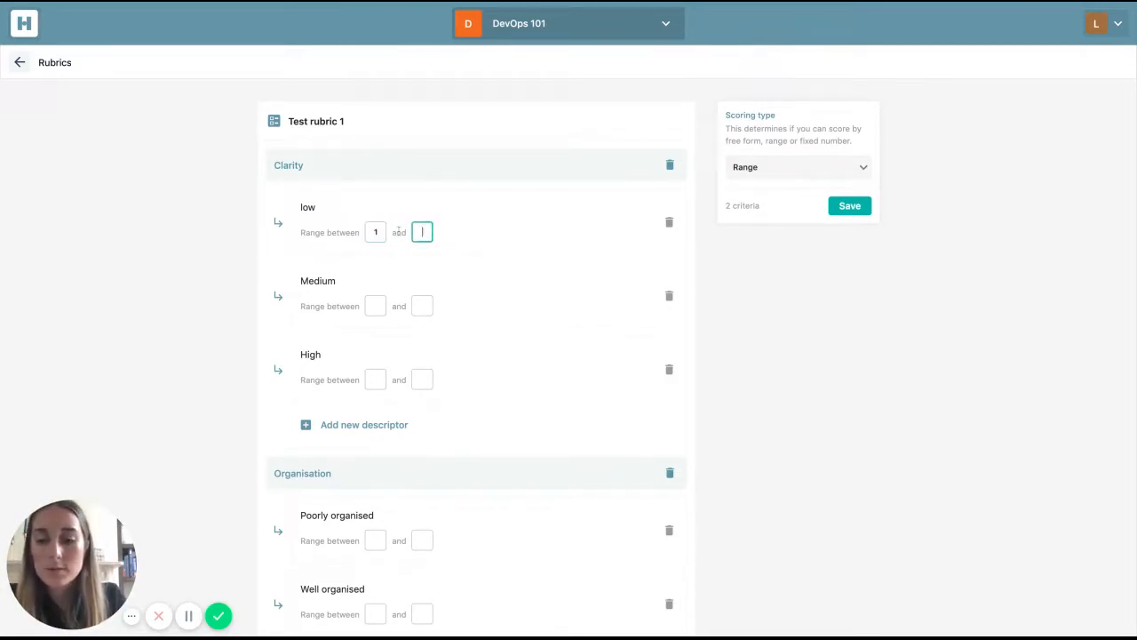
pyautogui.write('3')
pyautogui.click(377, 306)
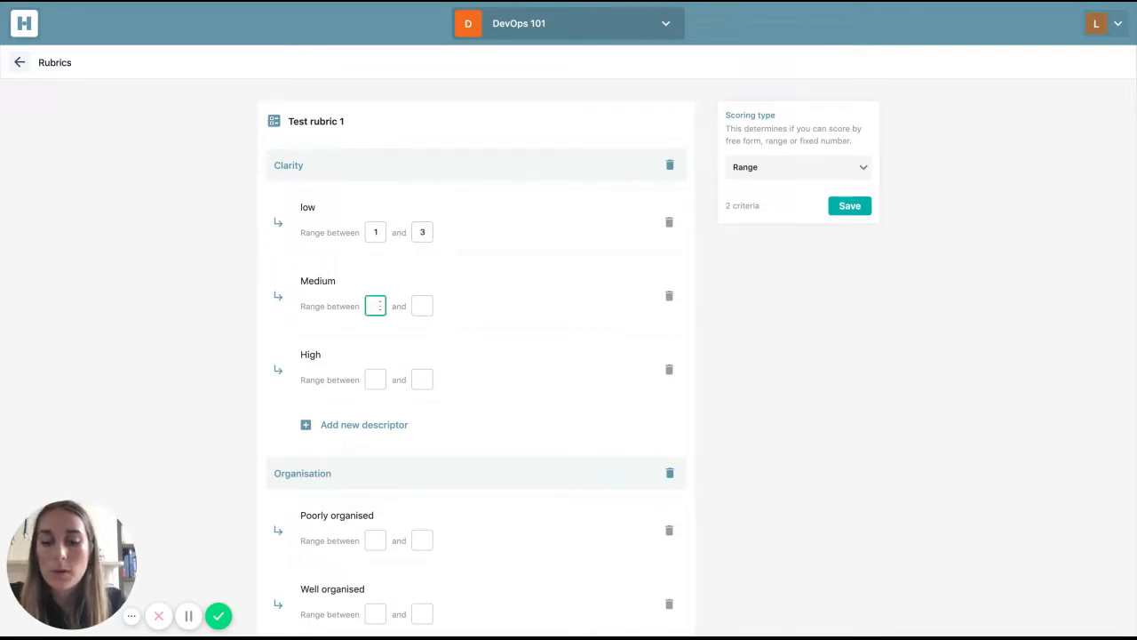
pyautogui.write('4')
pyautogui.click(416, 308)
pyautogui.write('6')
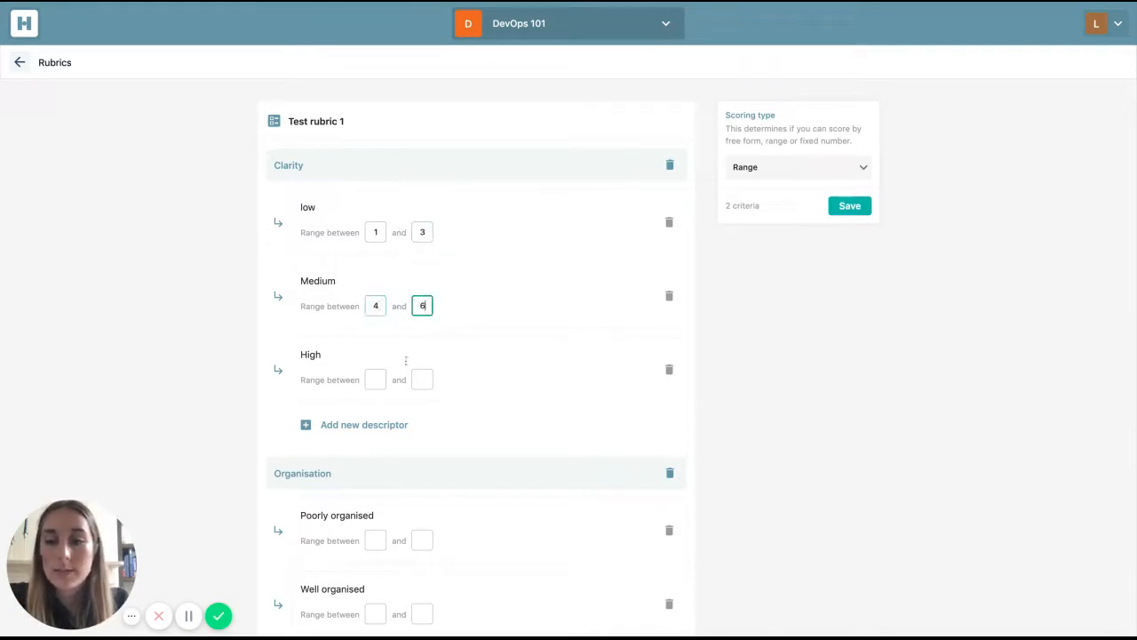
pyautogui.click(375, 379)
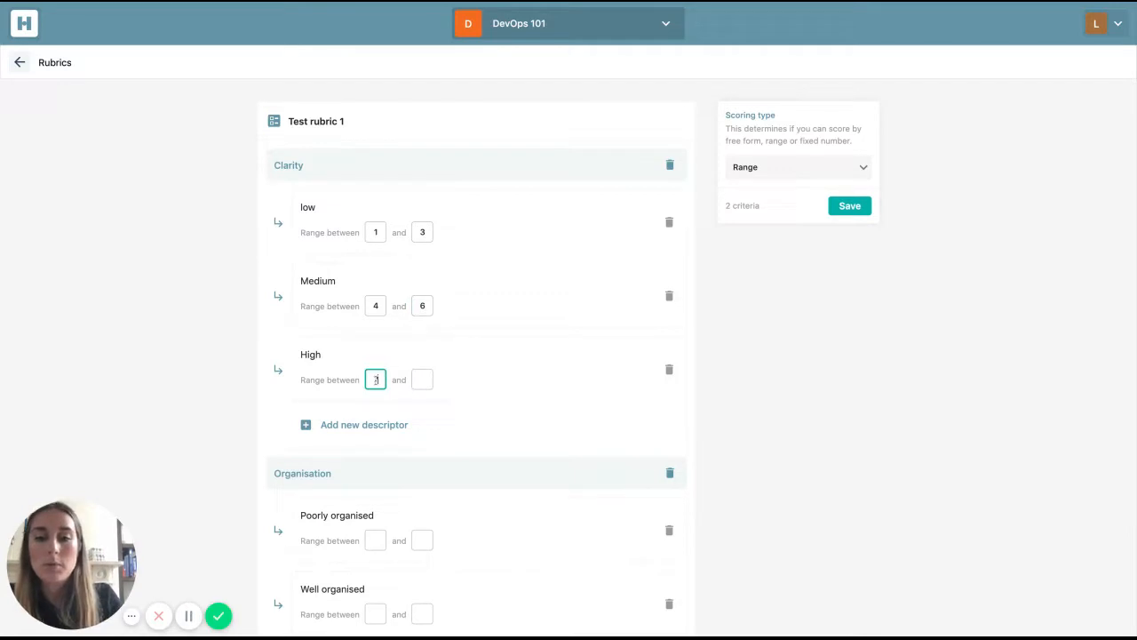
pyautogui.write('7')
pyautogui.click(414, 382)
pyautogui.write('10')
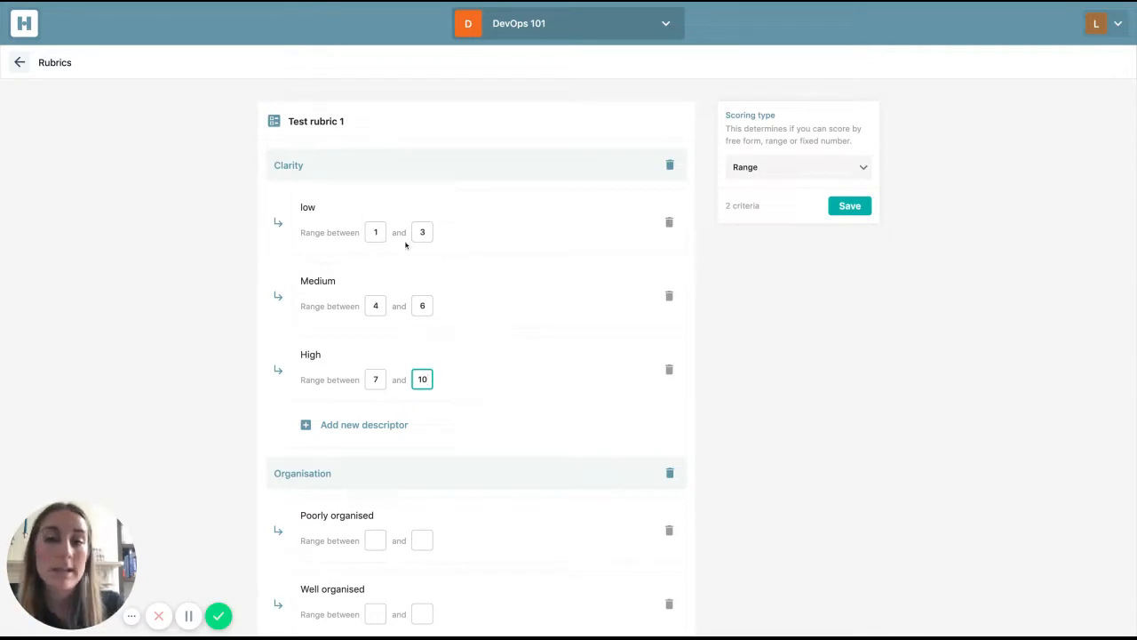
# - Try the None scoring type on the rubric, and set the scoring type back to Fixed
pyautogui.click(807, 175)
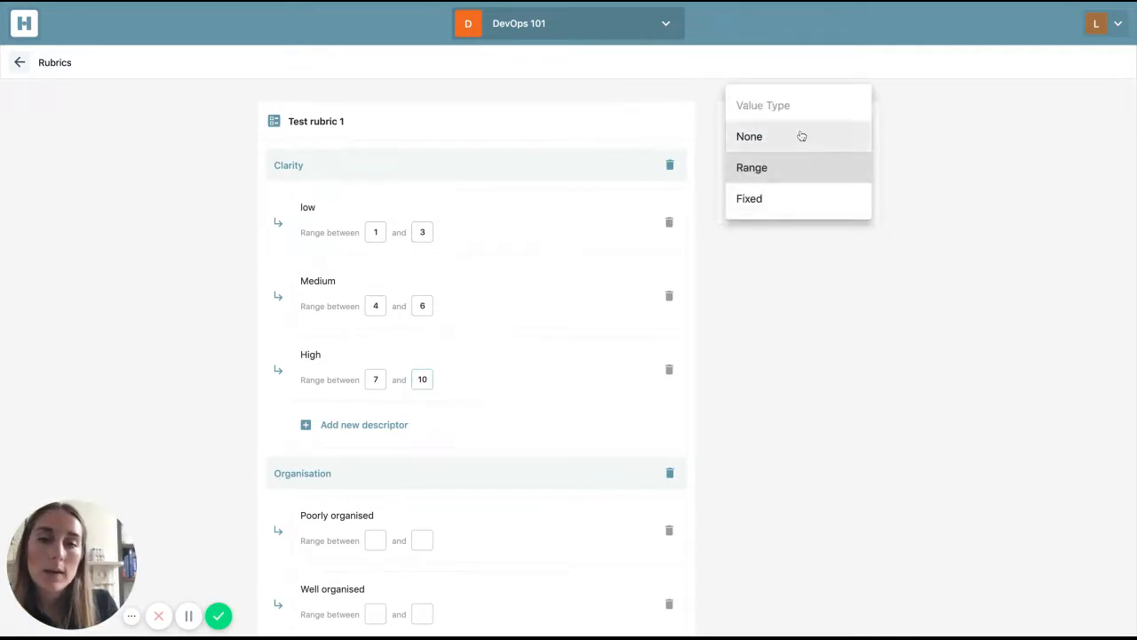
pyautogui.click(802, 136)
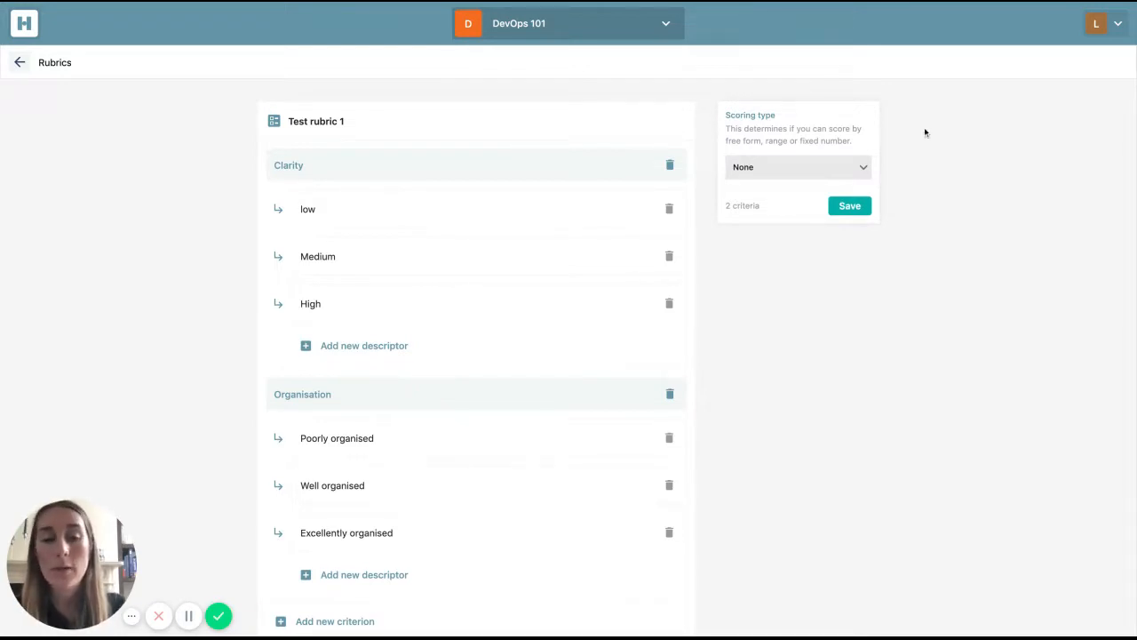
pyautogui.click(812, 170)
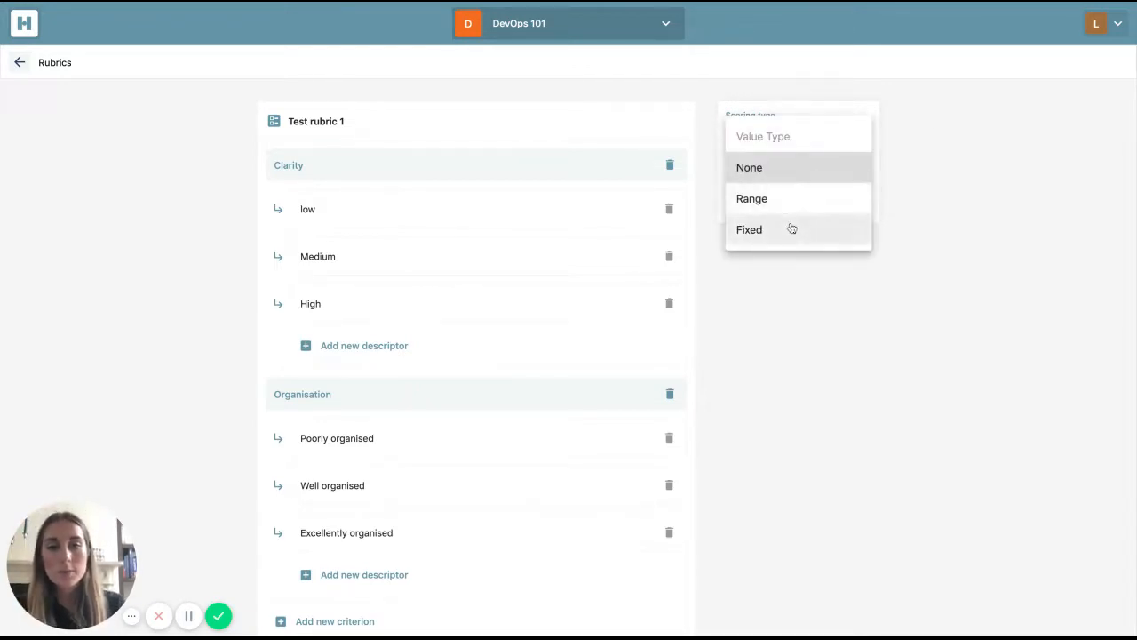
pyautogui.click(776, 230)
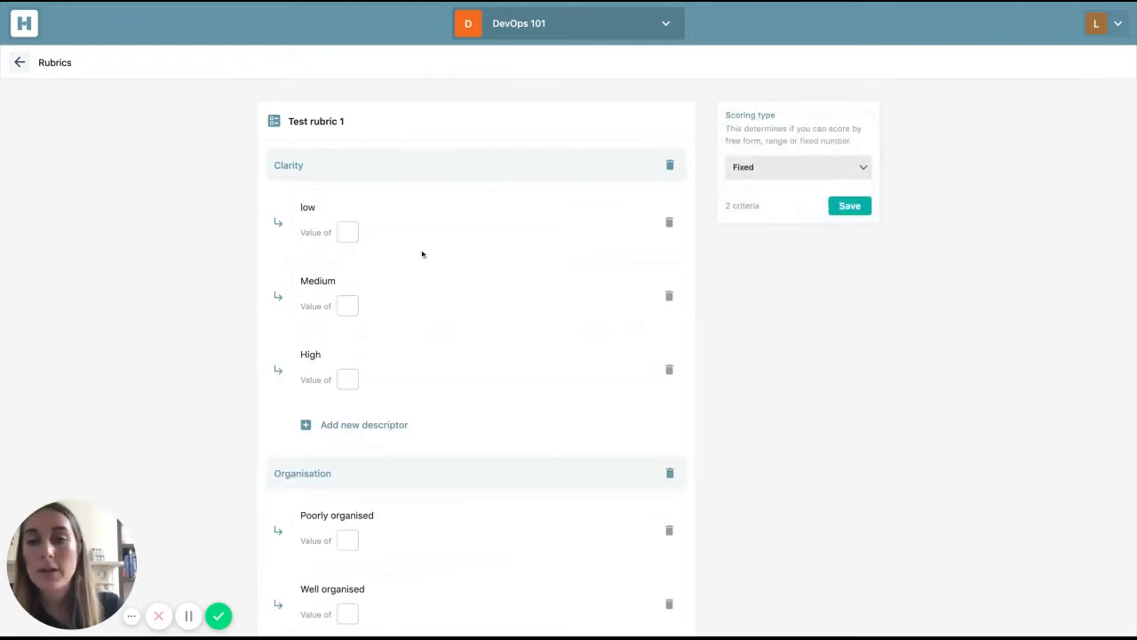
# - Set the fixed values of the Clarity descriptors to 3 for low, 6 for Medium and 9 for High
pyautogui.click(348, 232)
pyautogui.write('3')
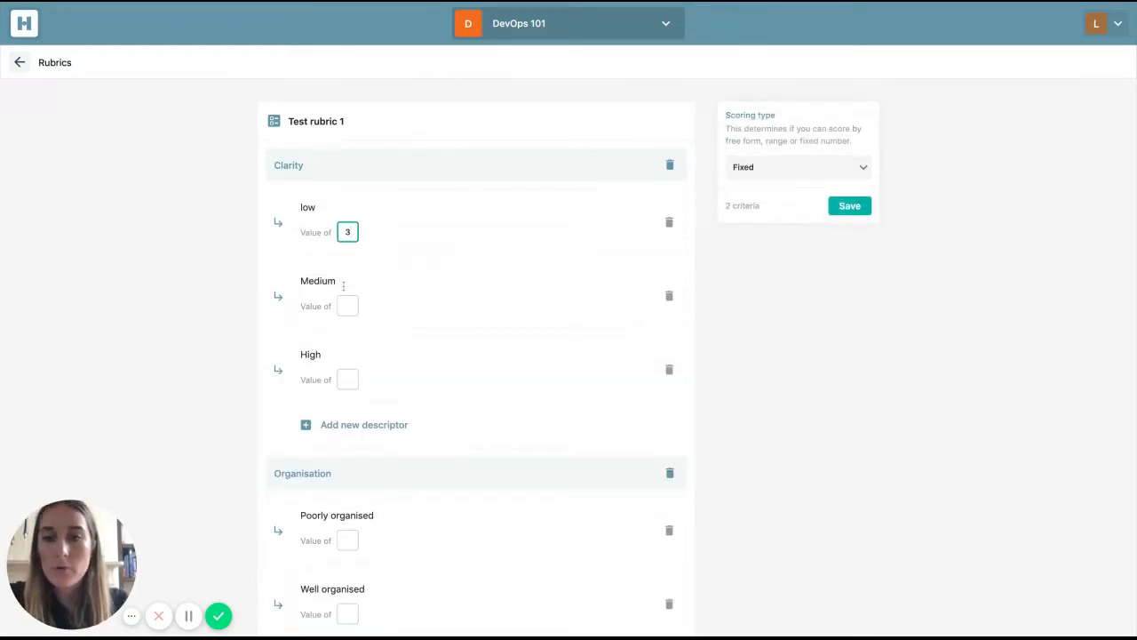
pyautogui.click(348, 305)
pyautogui.write('6')
pyautogui.click(347, 379)
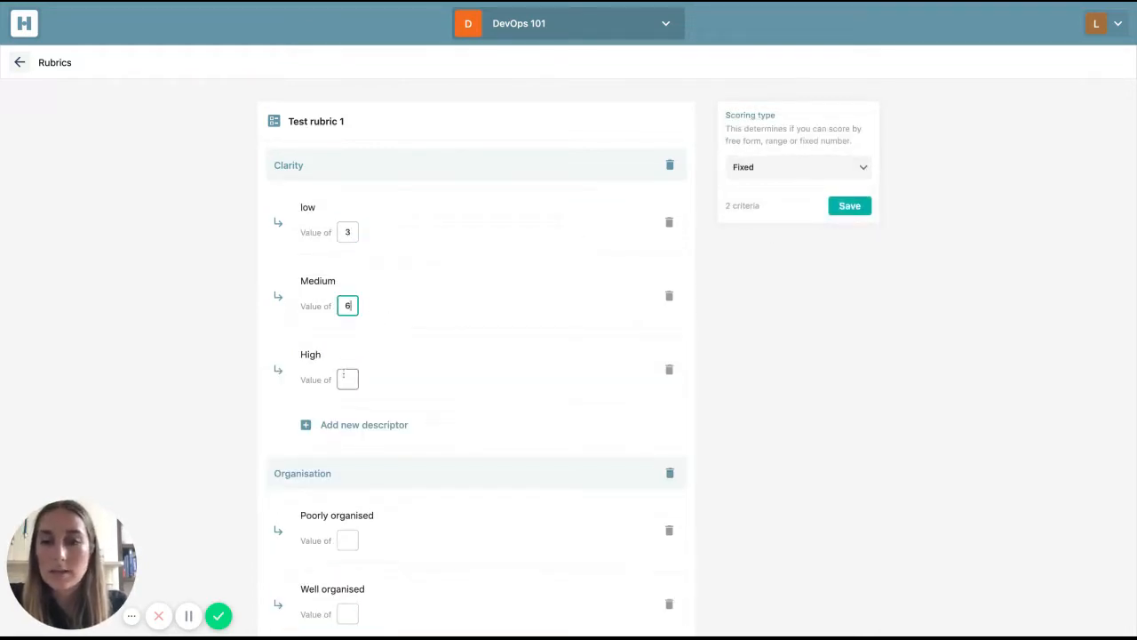
pyautogui.write('9')
# - Set the Organisation descriptor values to 3 for Poorly organised, 6 for Well organised and 9 for Excellently organised
pyautogui.scroll(-2, 348, 382)
pyautogui.click(348, 453)
pyautogui.write('3')
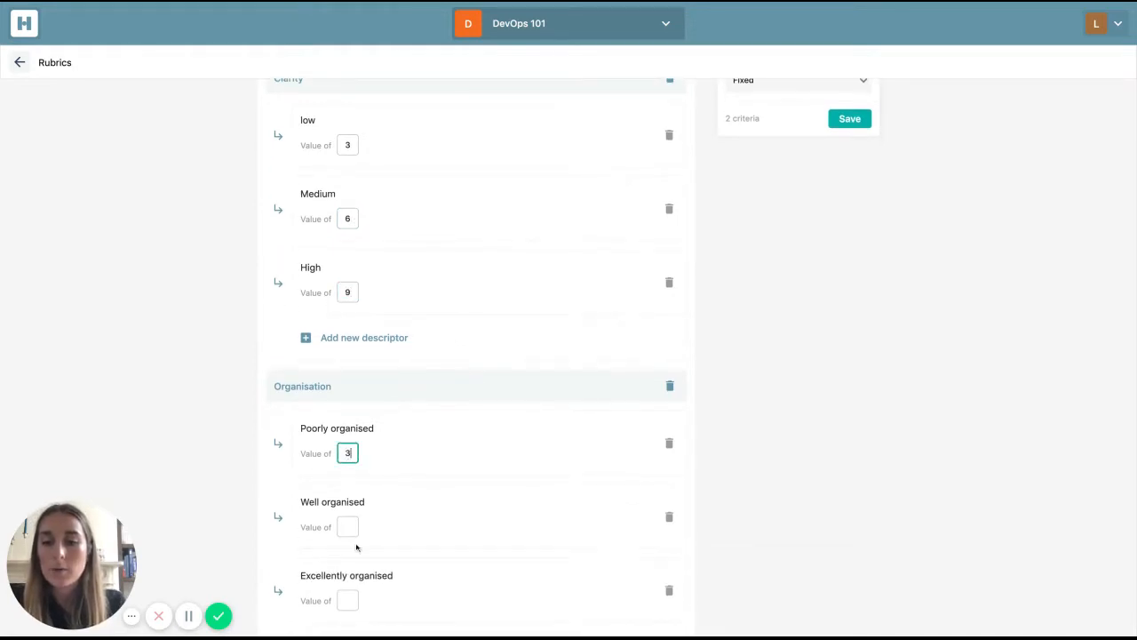
pyautogui.click(348, 526)
pyautogui.write('6')
pyautogui.scroll(-1, 348, 533)
pyautogui.click(343, 551)
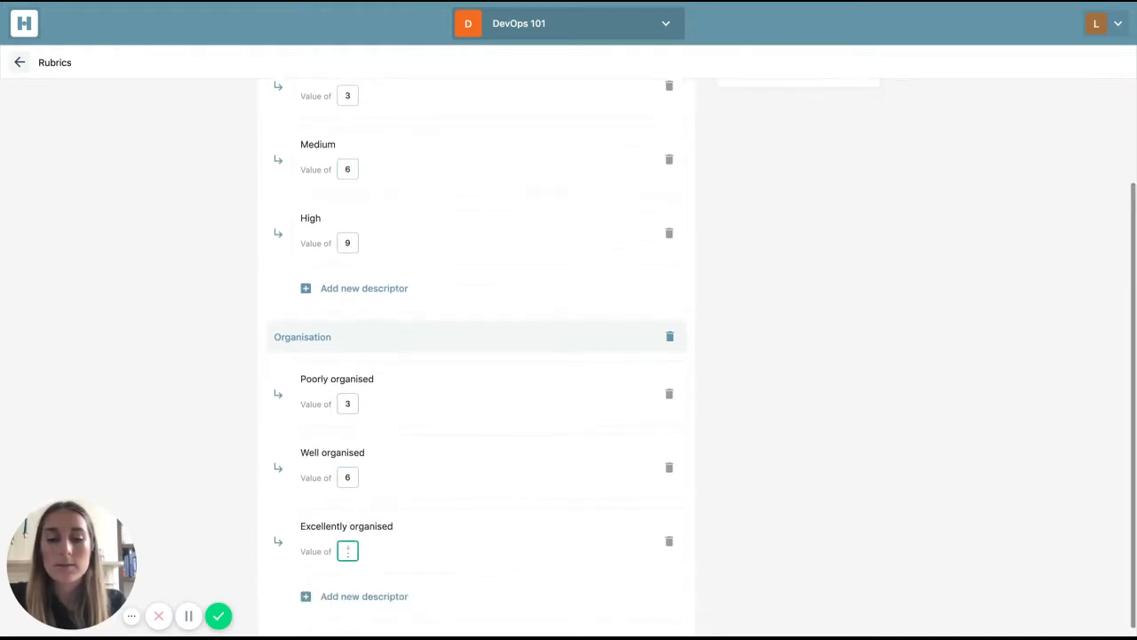
pyautogui.write('9')
# - Save the rubric, and reopen Test rubric 1 from the list of rubrics
pyautogui.scroll(-1, 348, 550)
pyautogui.scroll(4, 597, 290)
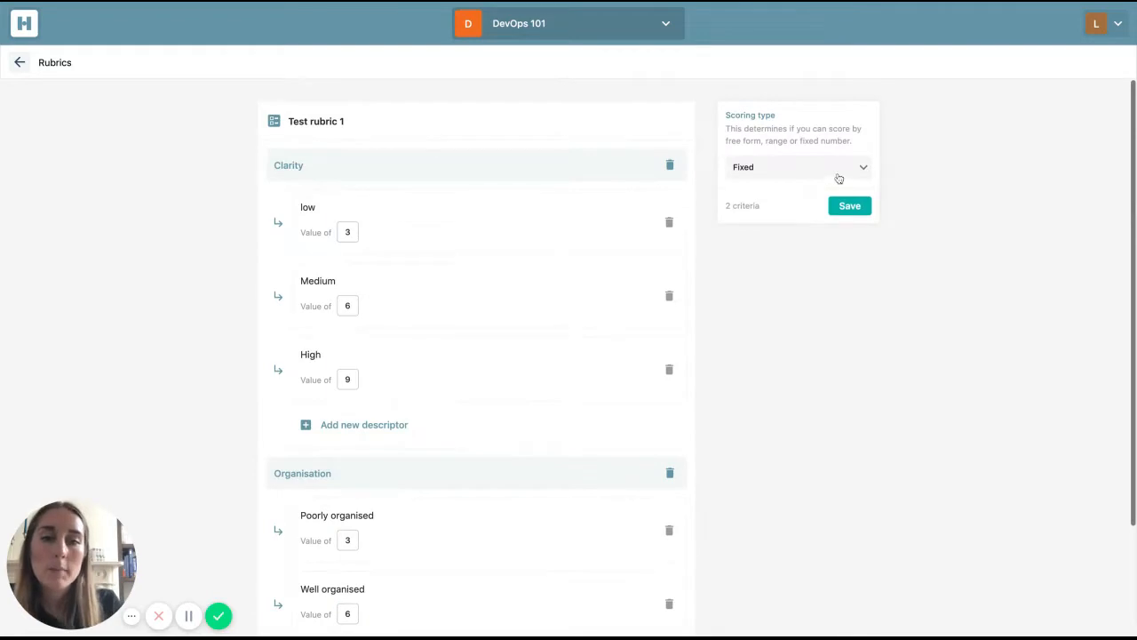
pyautogui.click(850, 209)
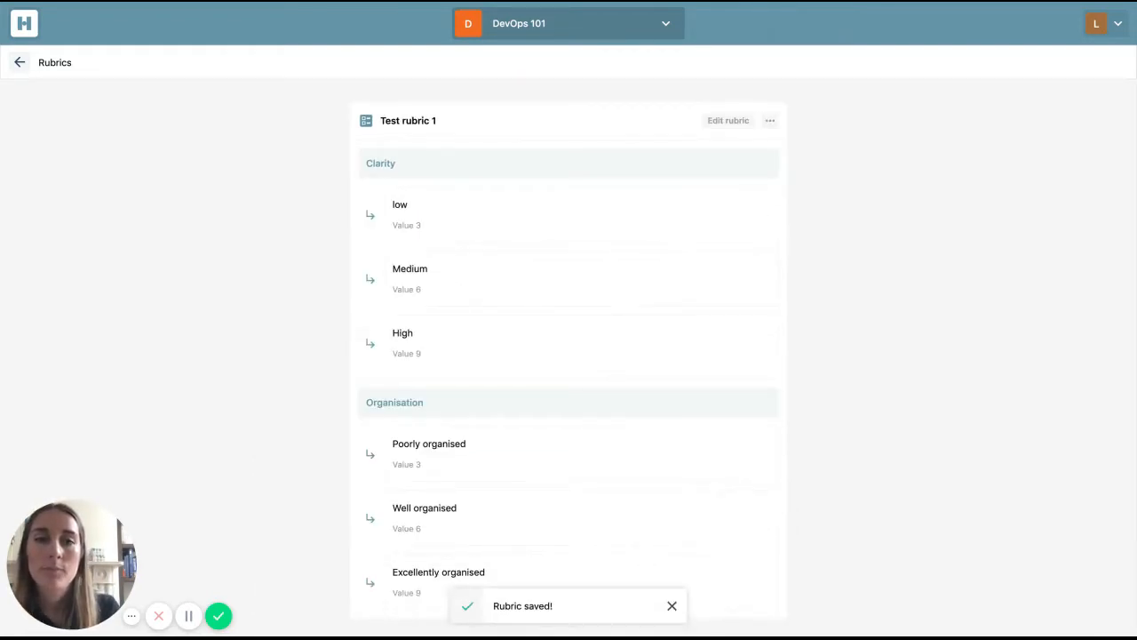
pyautogui.click(28, 69)
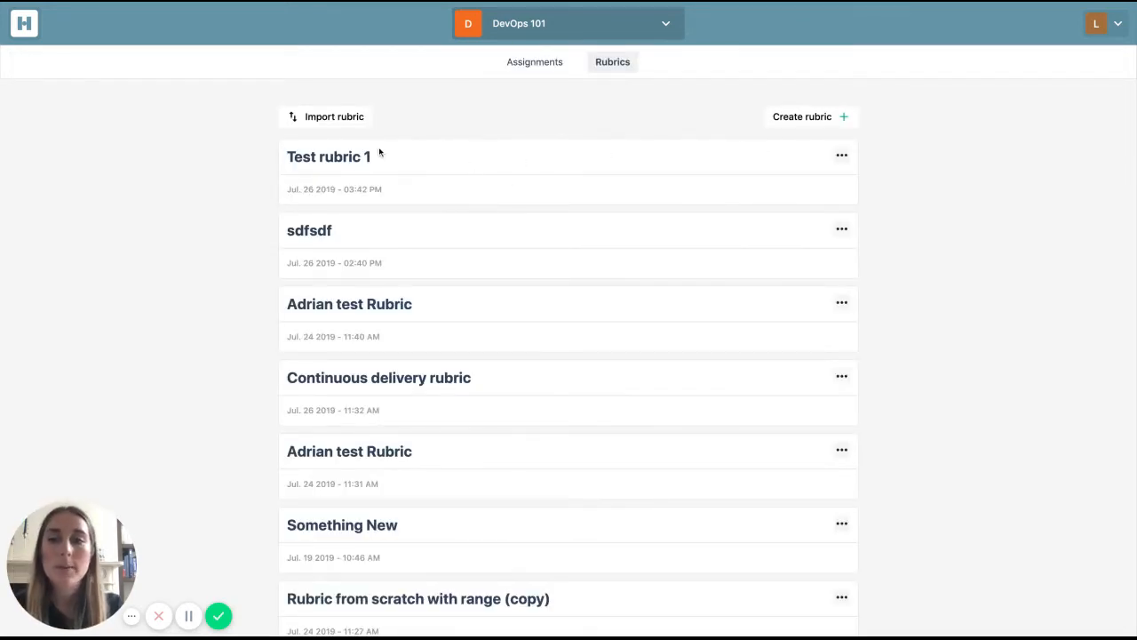
pyautogui.click(330, 158)
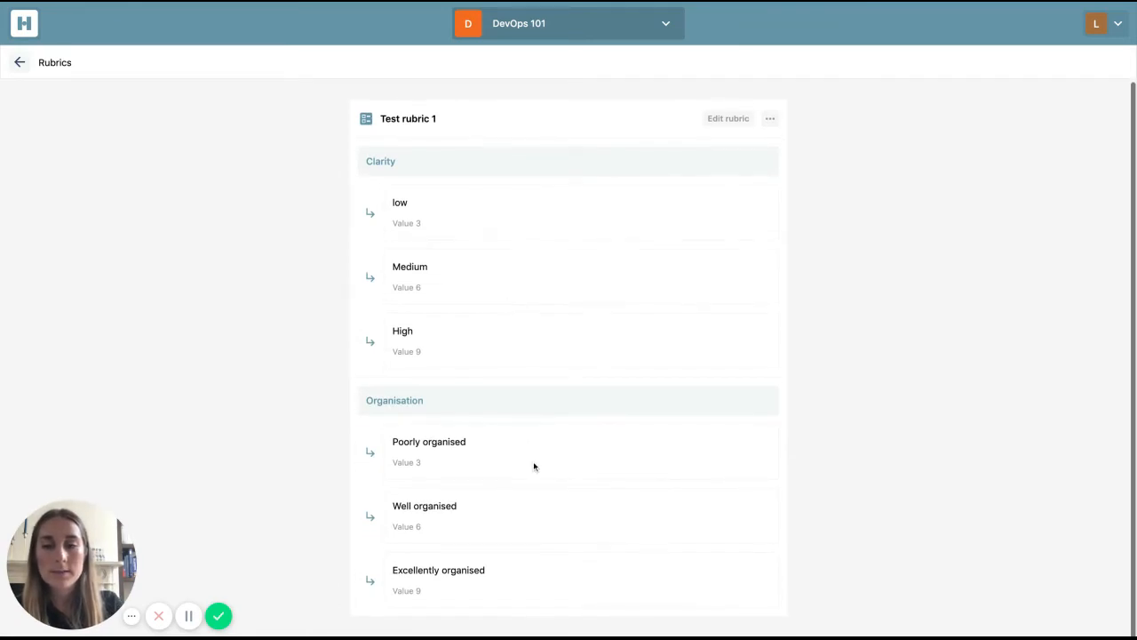